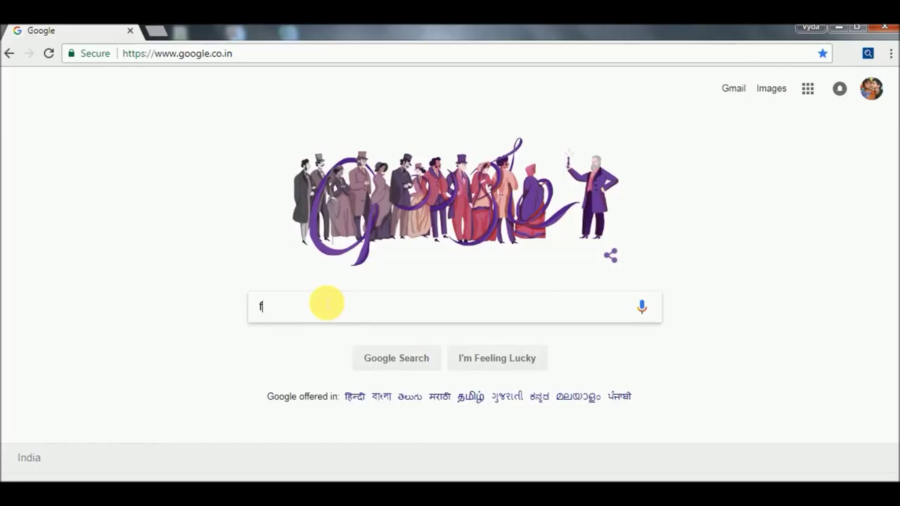
Search Google for 'fssai login' to reach the FSSAI FLRS licensing site.
{"action": "type", "text": "ai"}
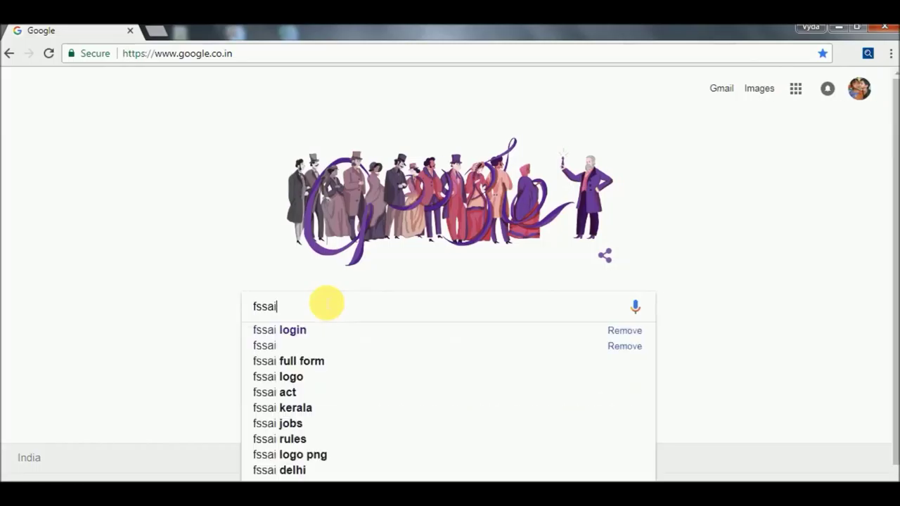
{"action": "left_click", "coordinate": [296, 335]}
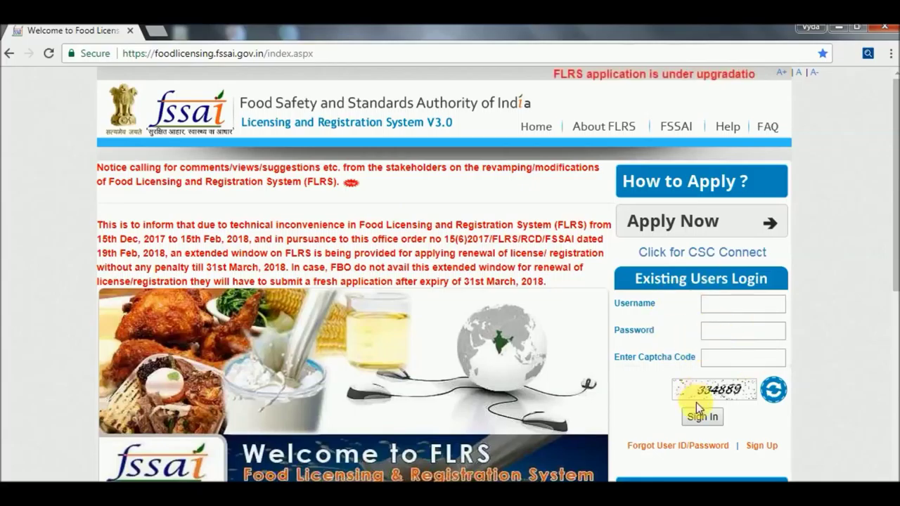
Open the FBO Sign Up form and enter the applicant's name and company name.
{"action": "left_click", "coordinate": [763, 445]}
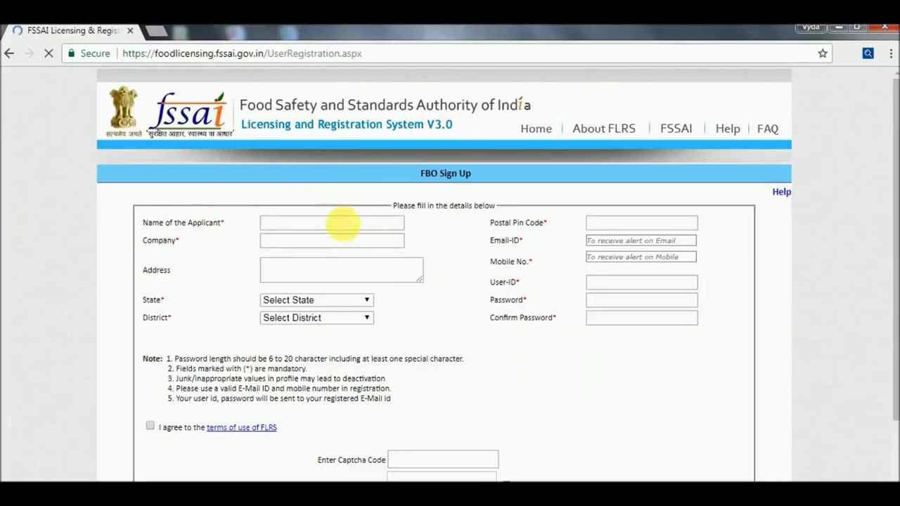
{"action": "left_click", "coordinate": [343, 223]}
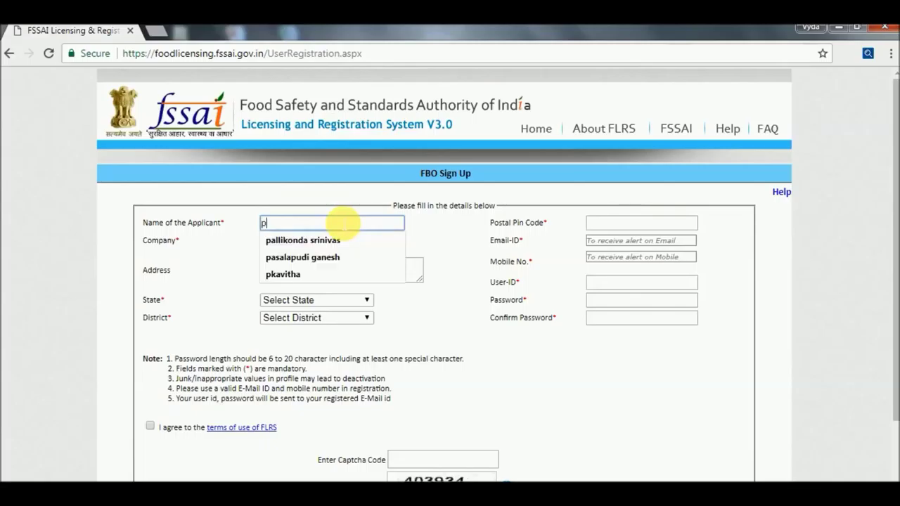
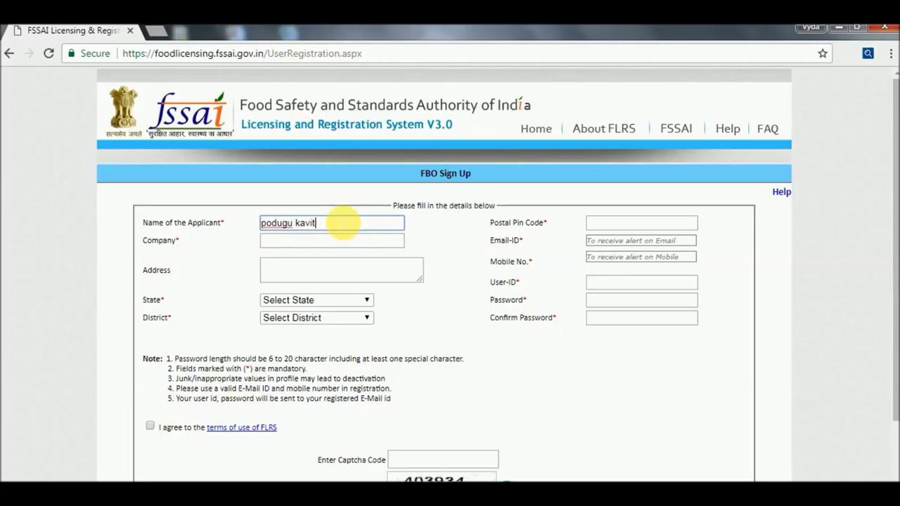
{"action": "left_click", "coordinate": [287, 241]}
{"action": "type", "text": "ka"}
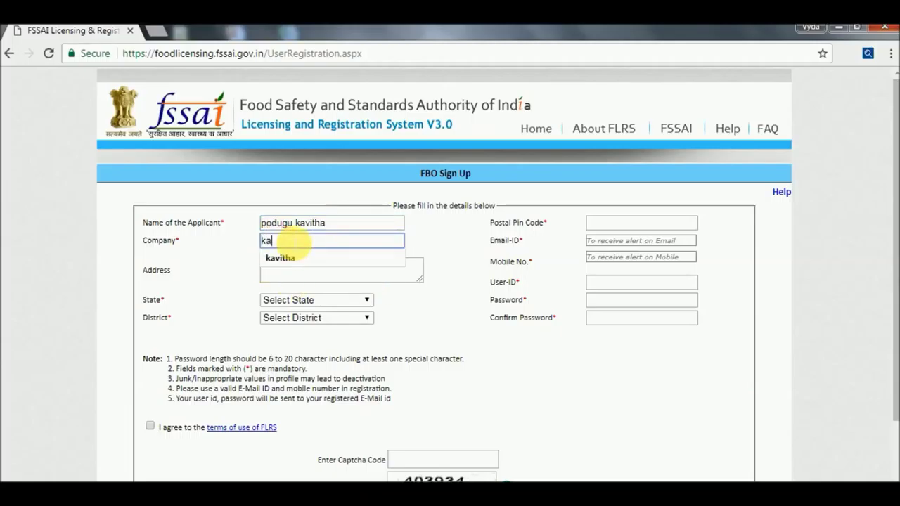
{"action": "type", "text": "vitha"}
{"action": "left_click", "coordinate": [292, 259]}
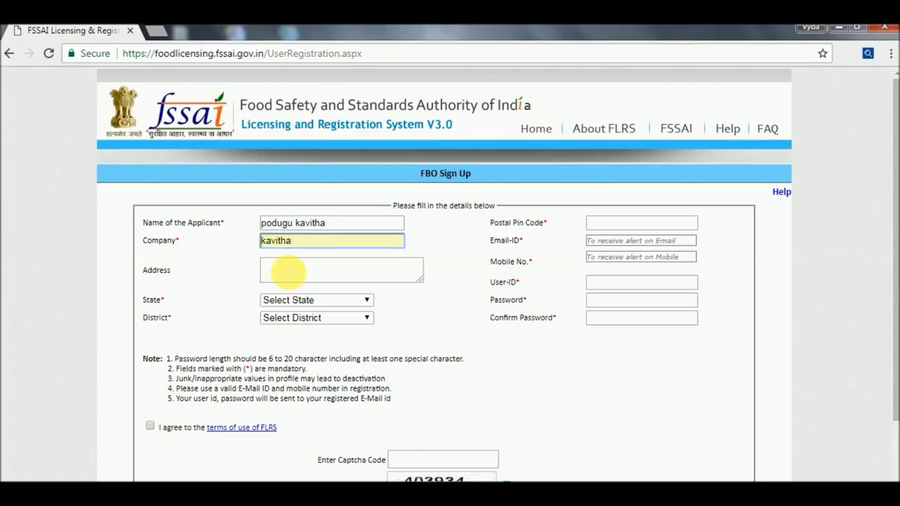
{"action": "scroll", "coordinate": [319, 454], "scroll_direction": "down", "scroll_amount": 2}
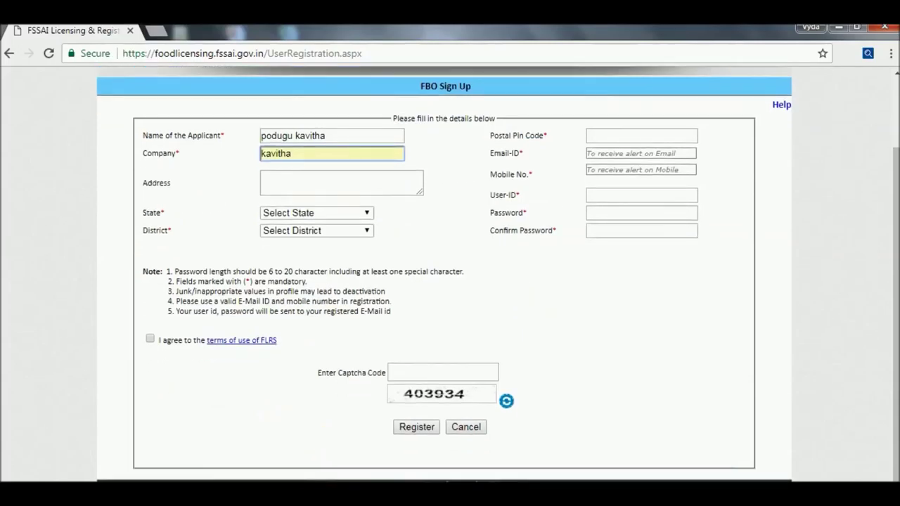
{"action": "mouse_move", "coordinate": [322, 495]}
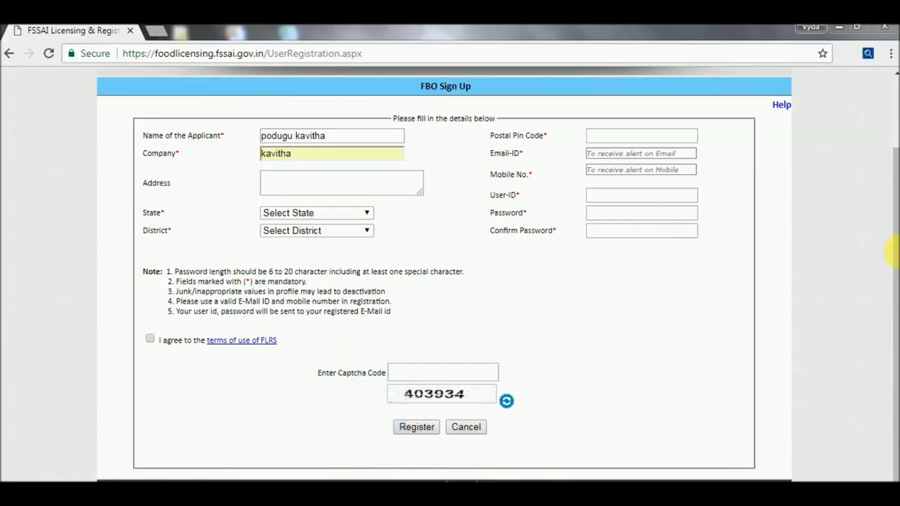
{"action": "left_click_drag", "start_coordinate": [891, 252], "coordinate": [896, 204]}
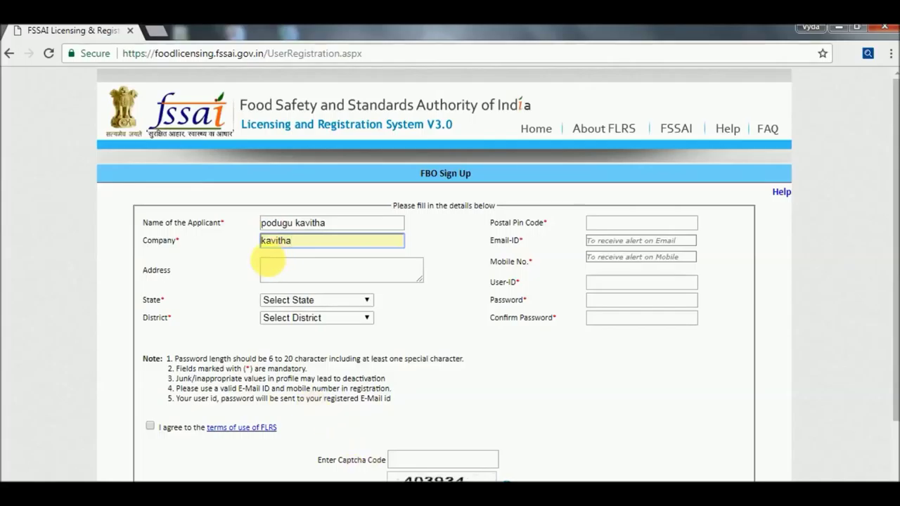
Enter the applicant's full postal address in the Address field.
{"action": "left_click", "coordinate": [274, 271]}
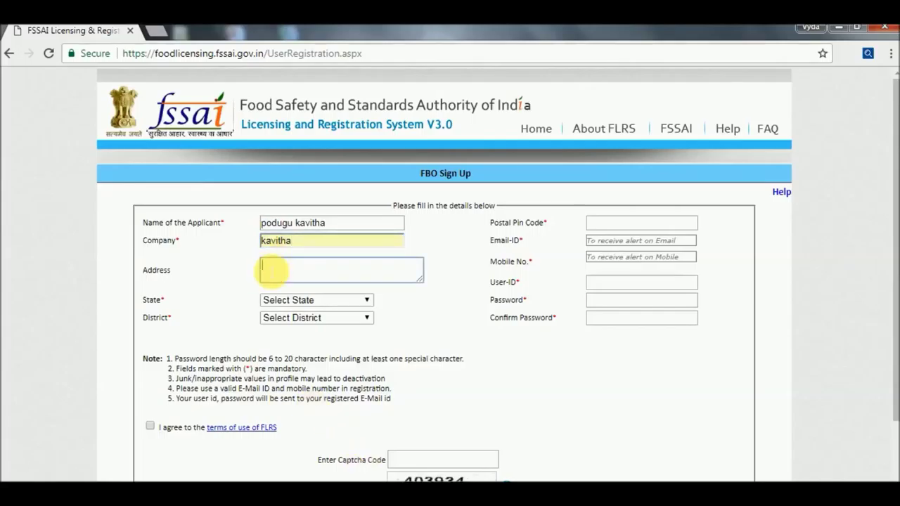
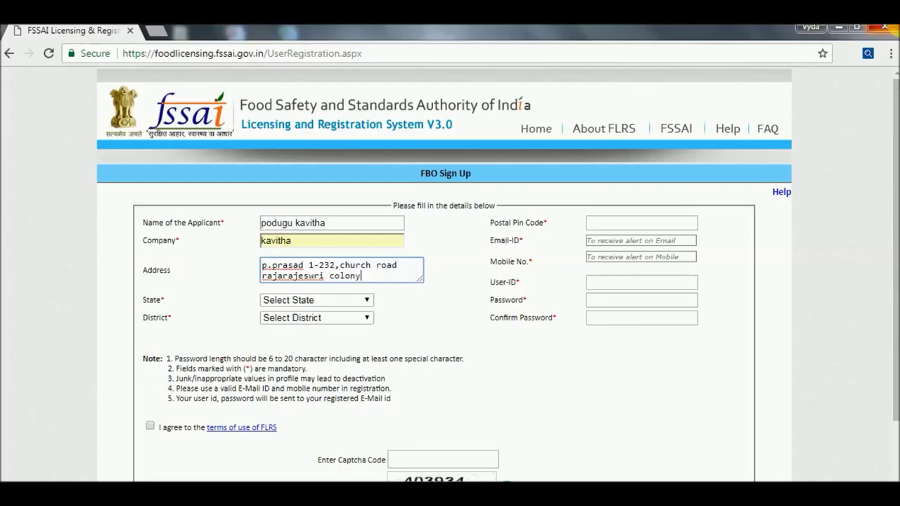
Select Andhra Pradesh as the State and East Godavari as the District.
{"action": "left_click", "coordinate": [366, 302]}
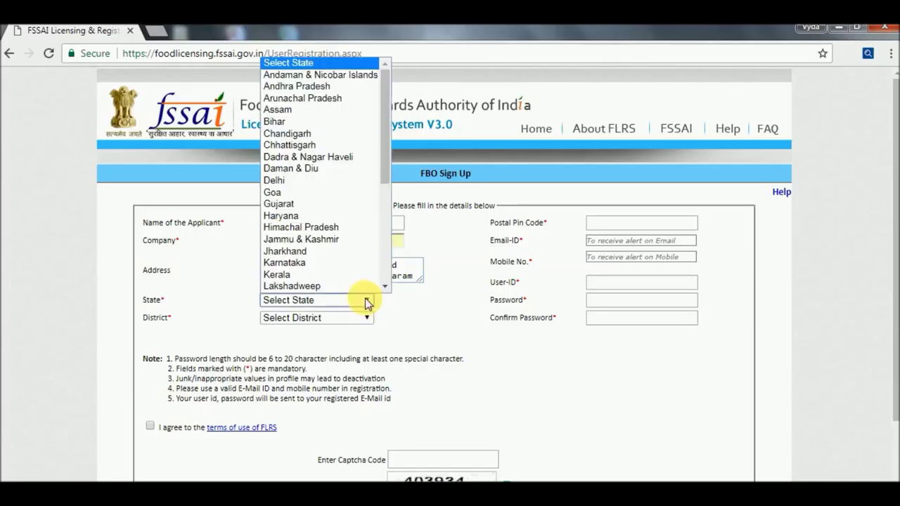
{"action": "left_click", "coordinate": [347, 85]}
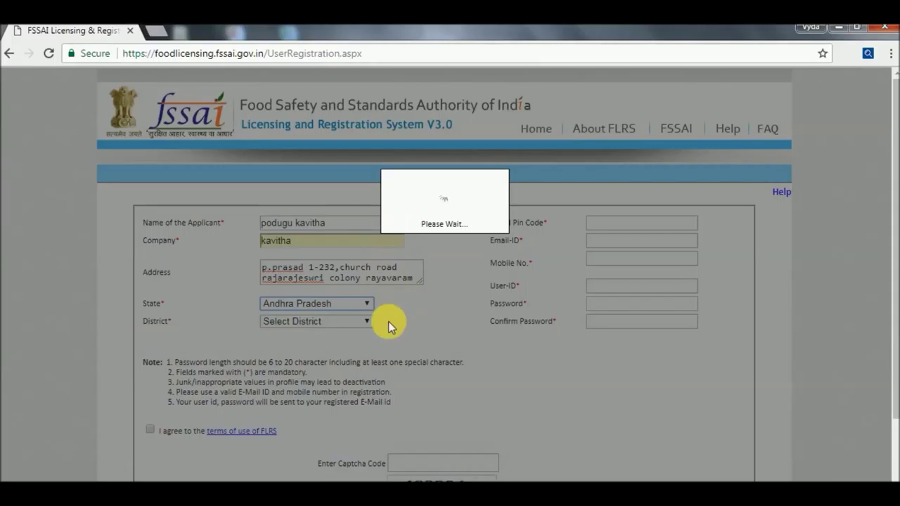
{"action": "scroll", "coordinate": [388, 320], "scroll_direction": "down", "scroll_amount": 1}
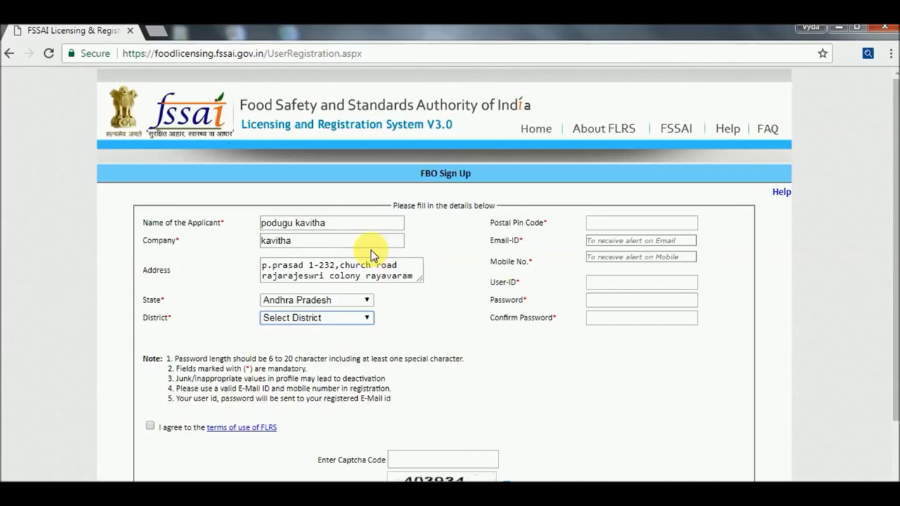
{"action": "left_click", "coordinate": [363, 317]}
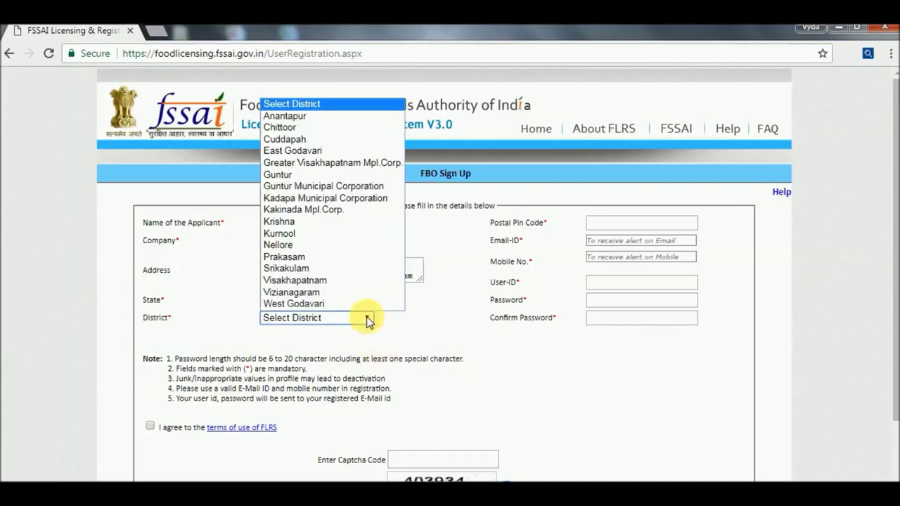
{"action": "left_click", "coordinate": [327, 149]}
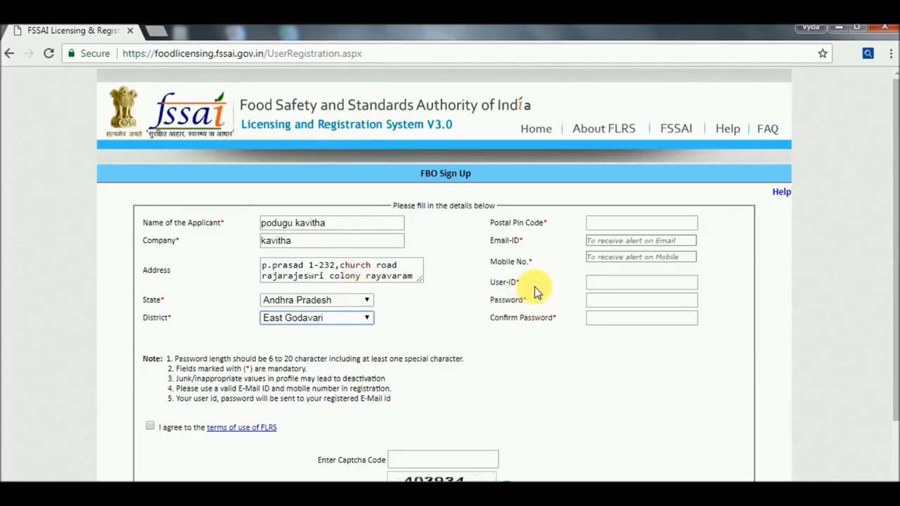
Enter the postal pin code and the applicant's e-mail ID, fixing a typo.
{"action": "left_click", "coordinate": [642, 223]}
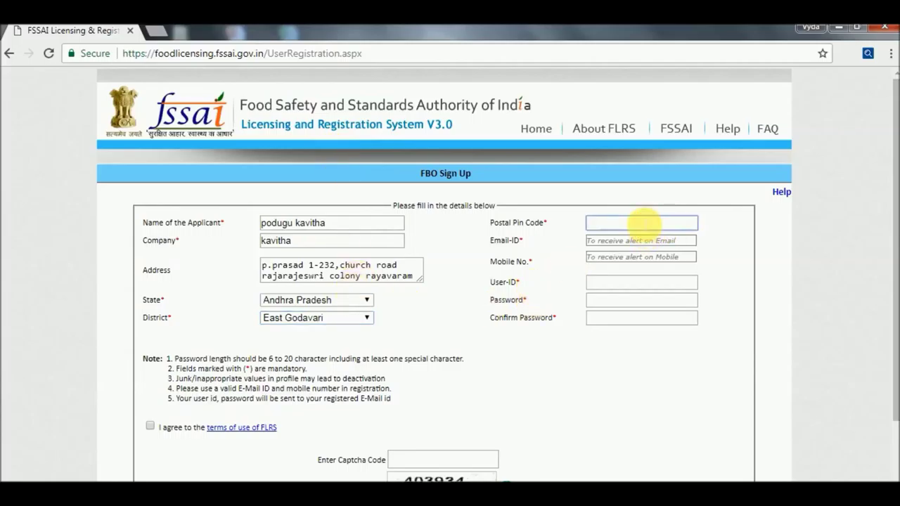
{"action": "type", "text": "5333"}
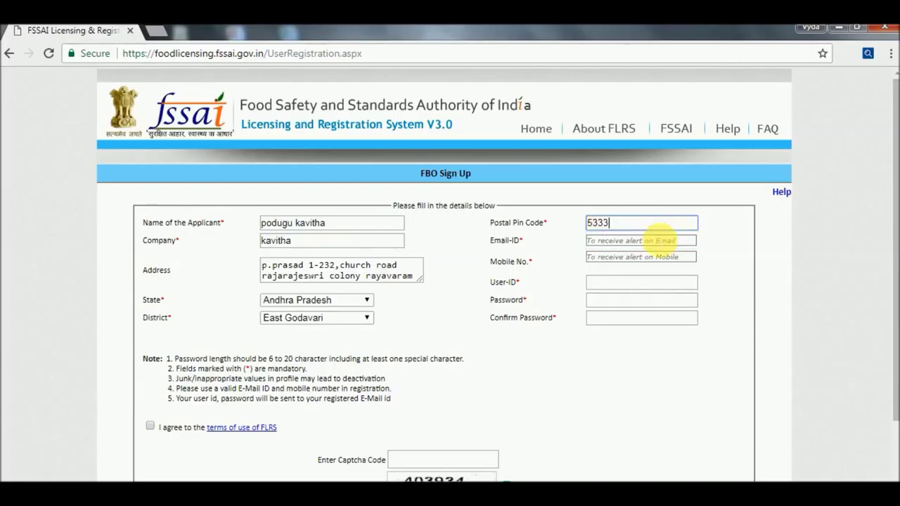
{"action": "type", "text": "46"}
{"action": "left_click", "coordinate": [651, 241]}
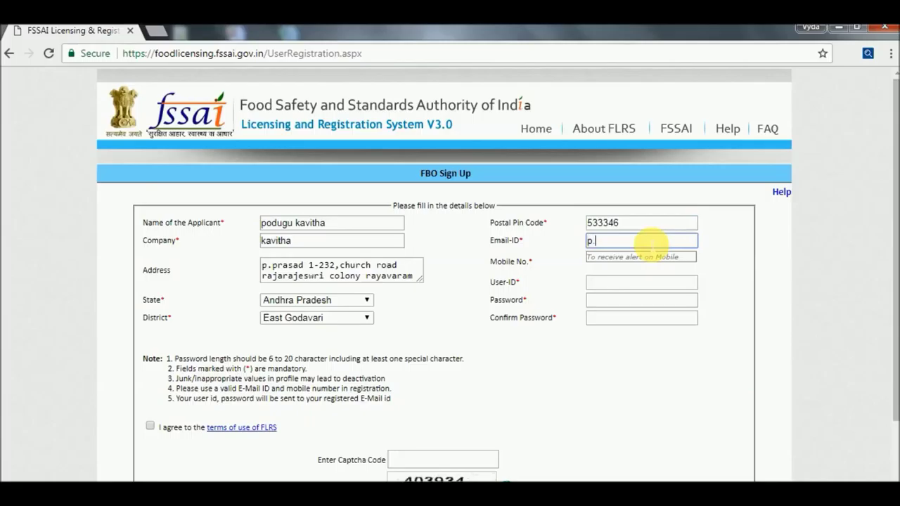
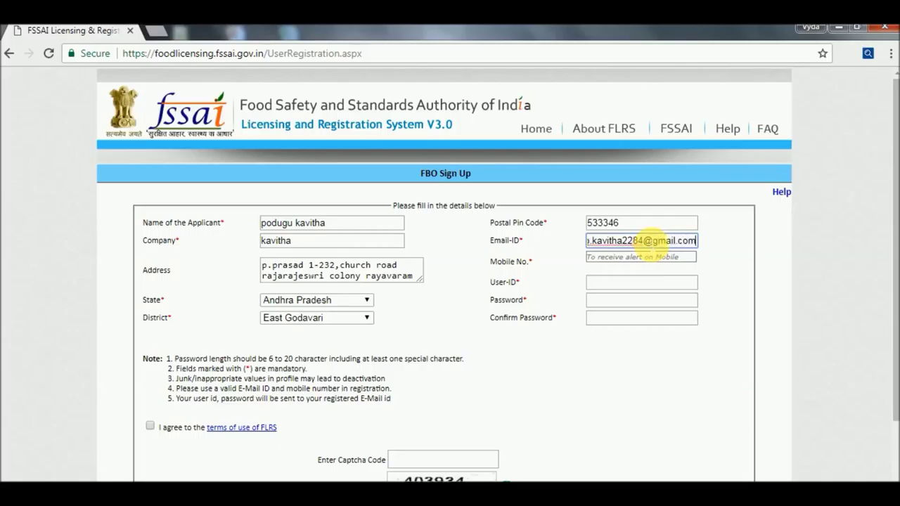
Enter the applicant's mobile number in the Mobile No. field.
{"action": "left_click", "coordinate": [633, 257]}
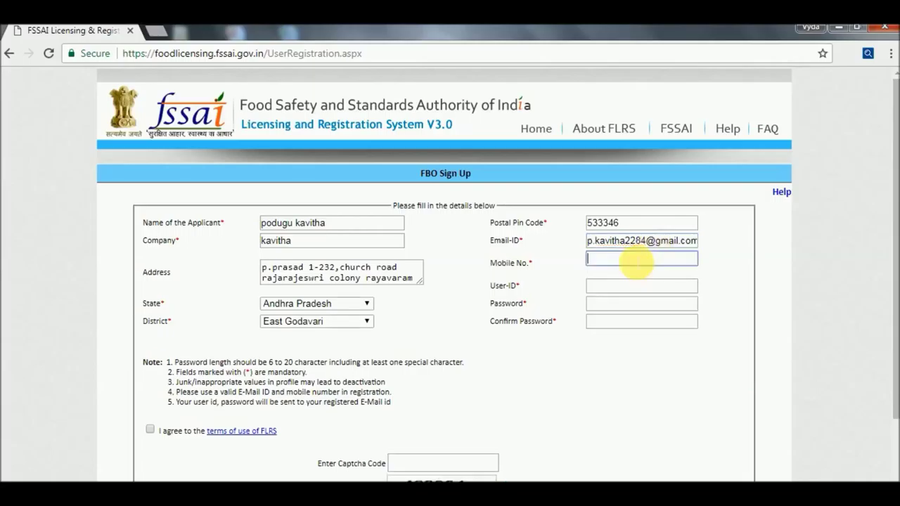
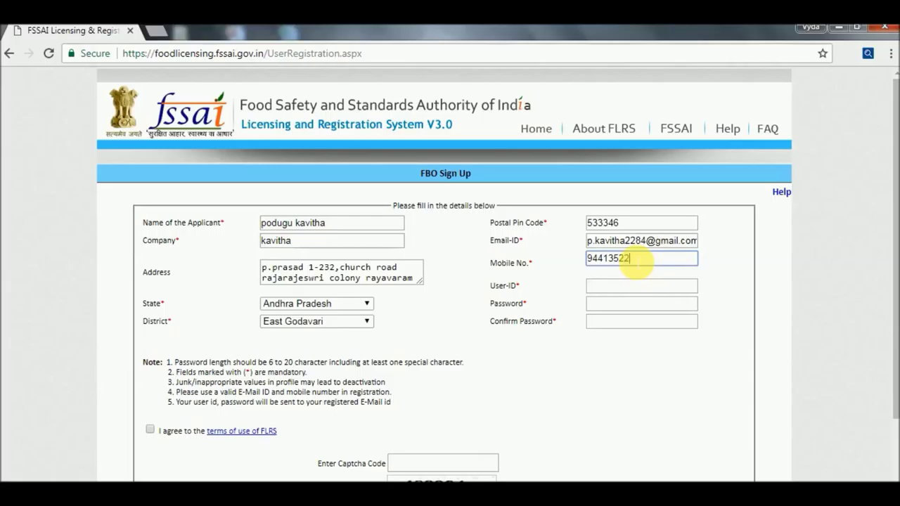
{"action": "left_click", "coordinate": [623, 289]}
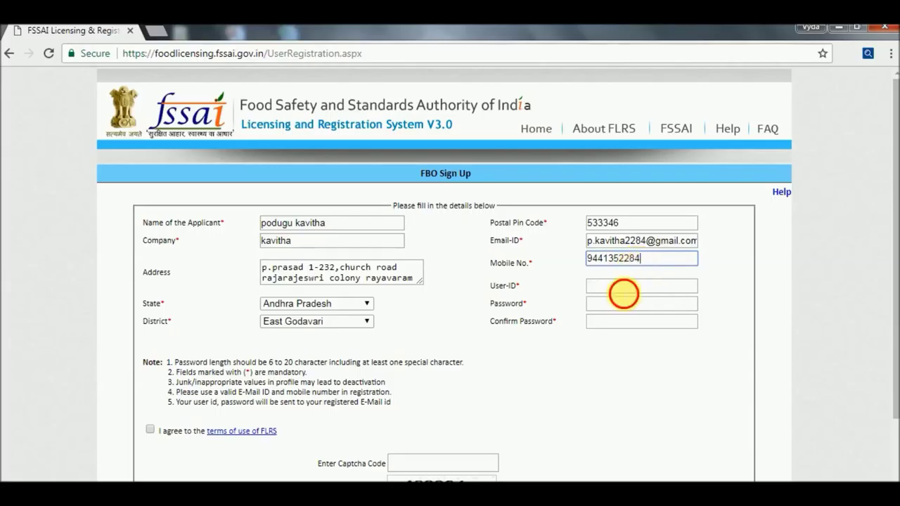
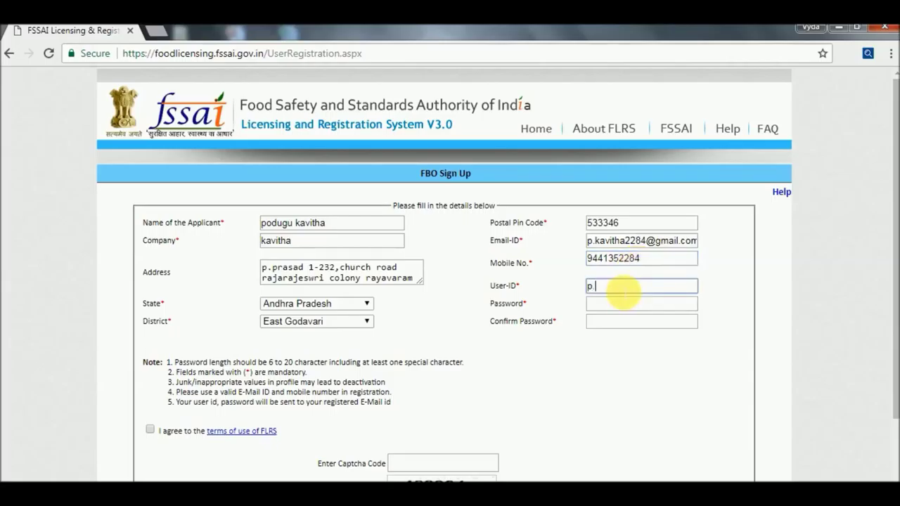
Enter a user ID, the account password and its confirmation.
{"action": "left_click", "coordinate": [620, 307]}
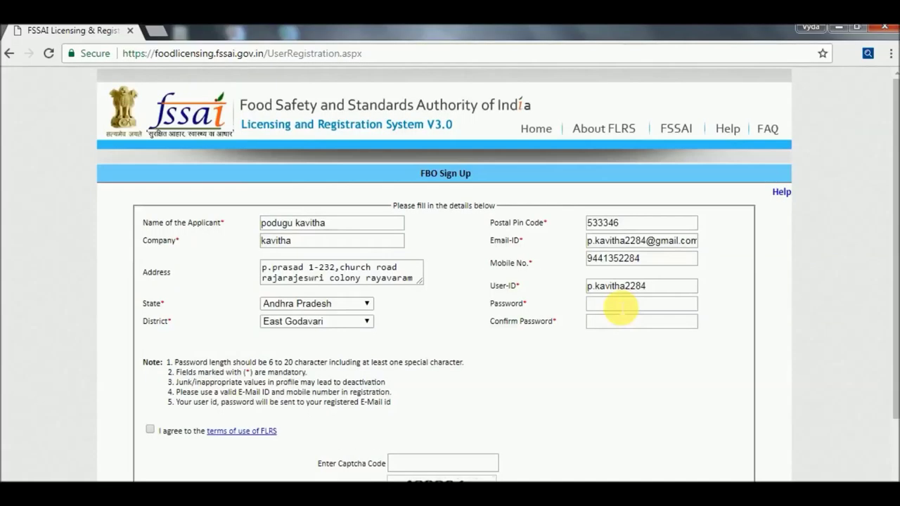
{"action": "left_click", "coordinate": [610, 308]}
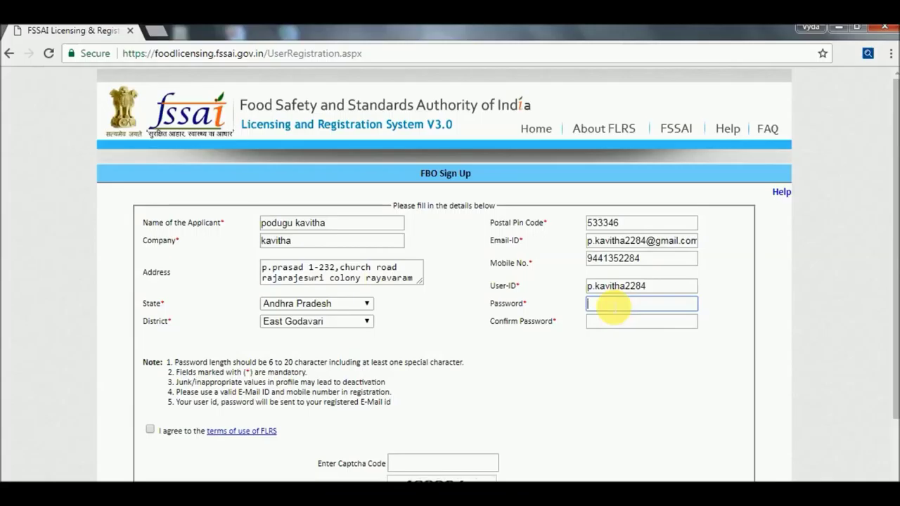
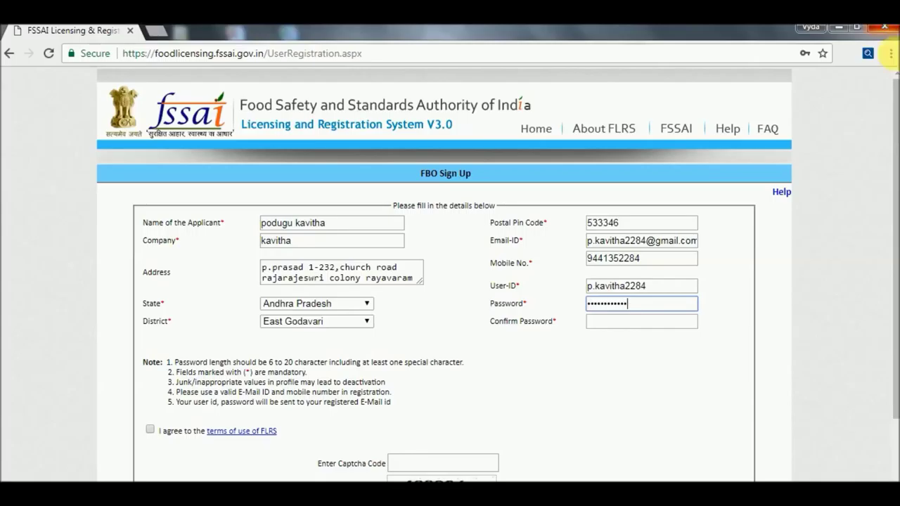
{"action": "left_click", "coordinate": [626, 324]}
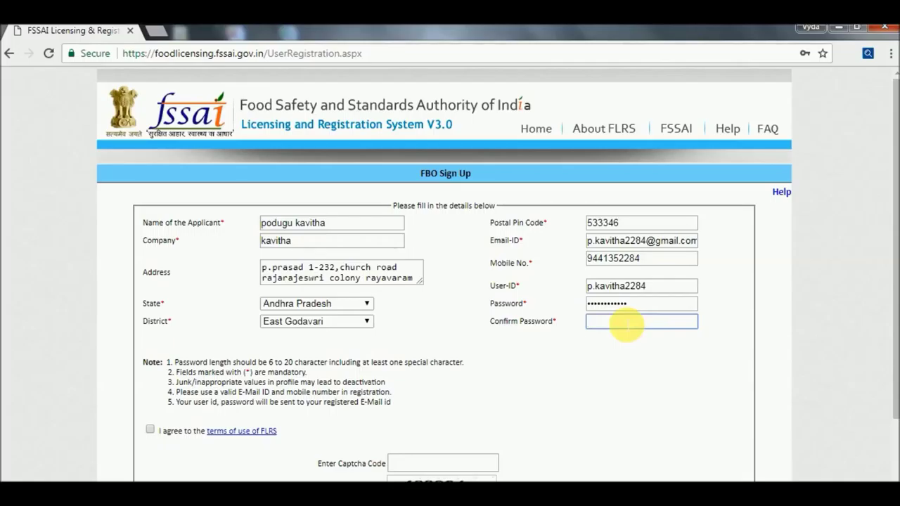
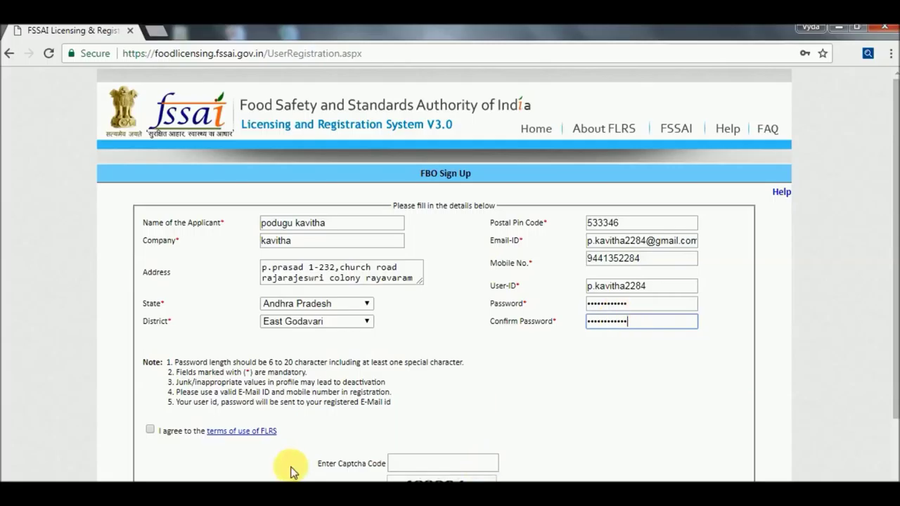
Enter the captcha, accept the FLRS terms, register, and dismiss the duplicate user ID alert.
{"action": "scroll", "coordinate": [292, 473], "scroll_direction": "down", "scroll_amount": 2}
{"action": "left_click", "coordinate": [422, 373]}
{"action": "type", "text": "40"}
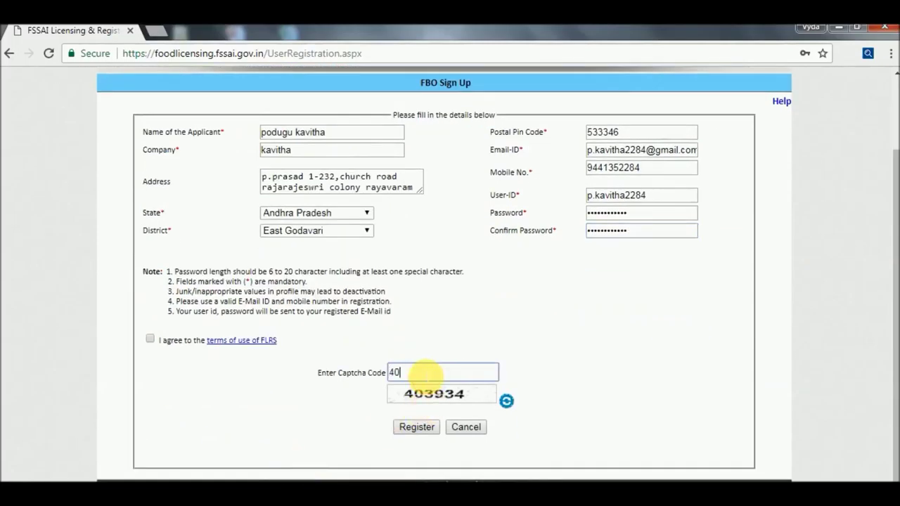
{"action": "type", "text": "3934"}
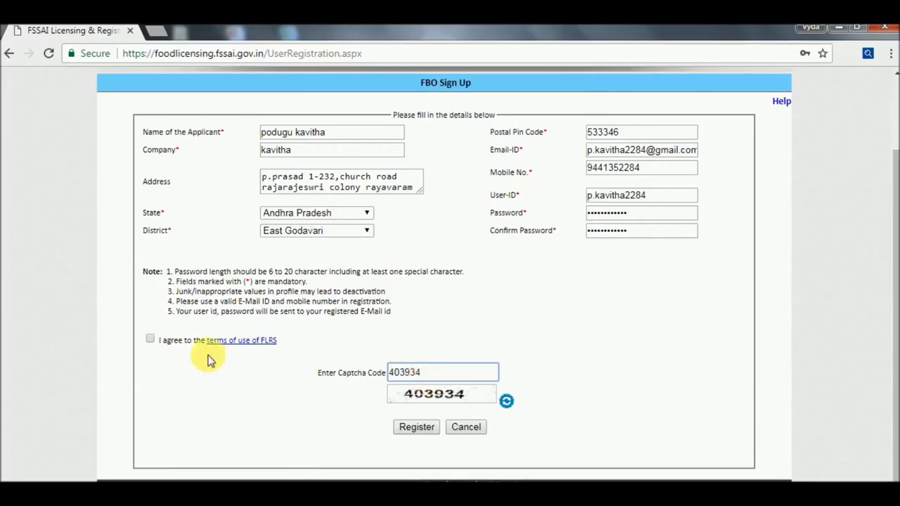
{"action": "left_click", "coordinate": [150, 338]}
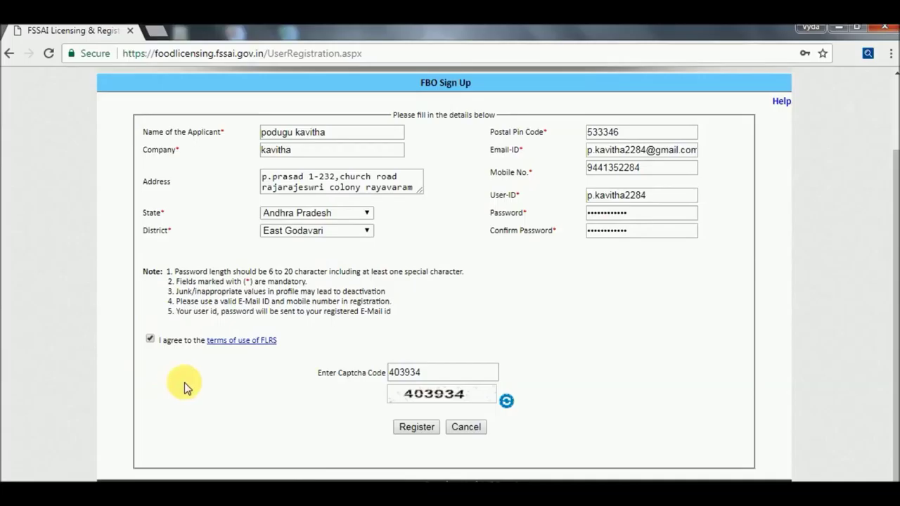
{"action": "left_click", "coordinate": [415, 430]}
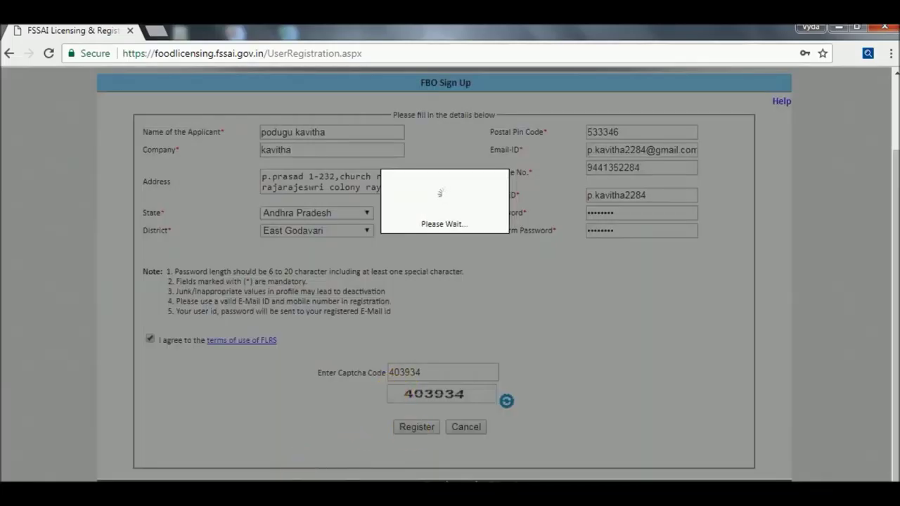
{"action": "mouse_move", "coordinate": [235, 492]}
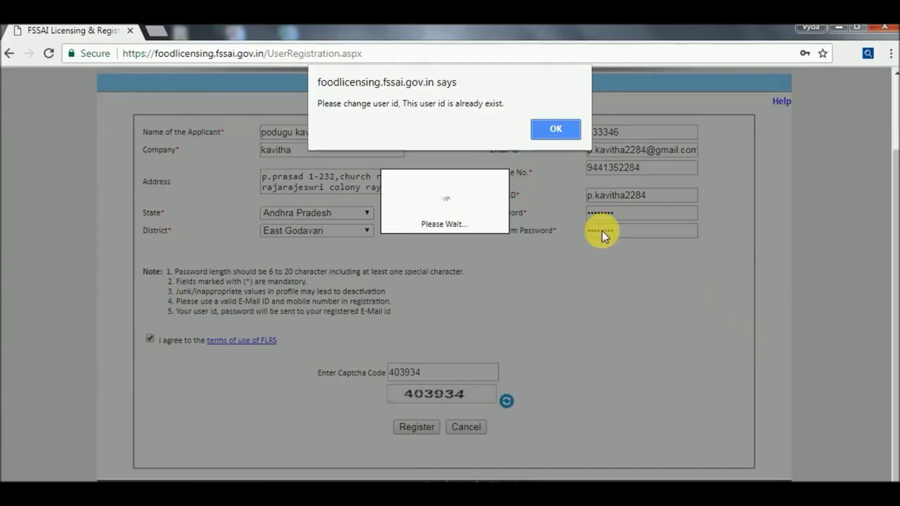
{"action": "left_click", "coordinate": [555, 132]}
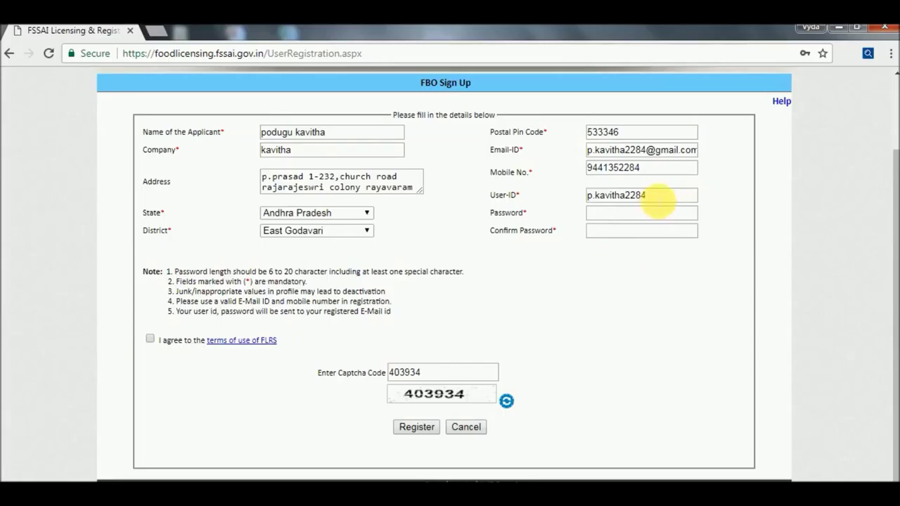
Shorten the user ID, re-enter both passwords, accept the terms and register again.
{"action": "left_click", "coordinate": [661, 200]}
{"action": "key", "text": "BackSpace"}
{"action": "key", "text": "BackSpace"}
{"action": "key", "text": "BackSpace"}
{"action": "key", "text": "BackSpace"}
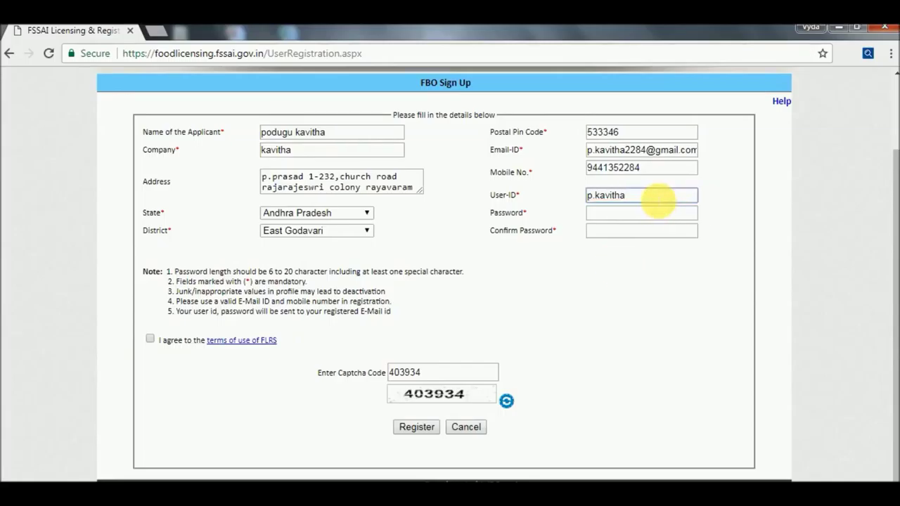
{"action": "left_click", "coordinate": [626, 213]}
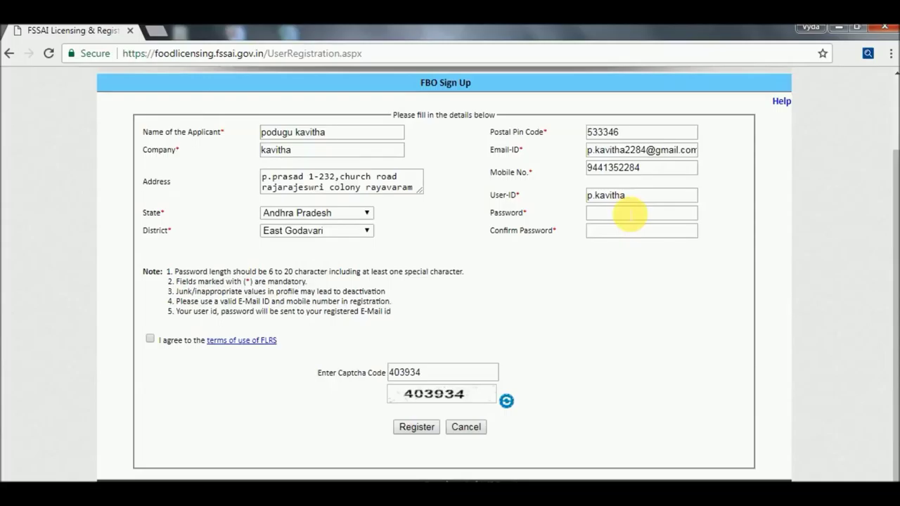
{"action": "left_click", "coordinate": [610, 215]}
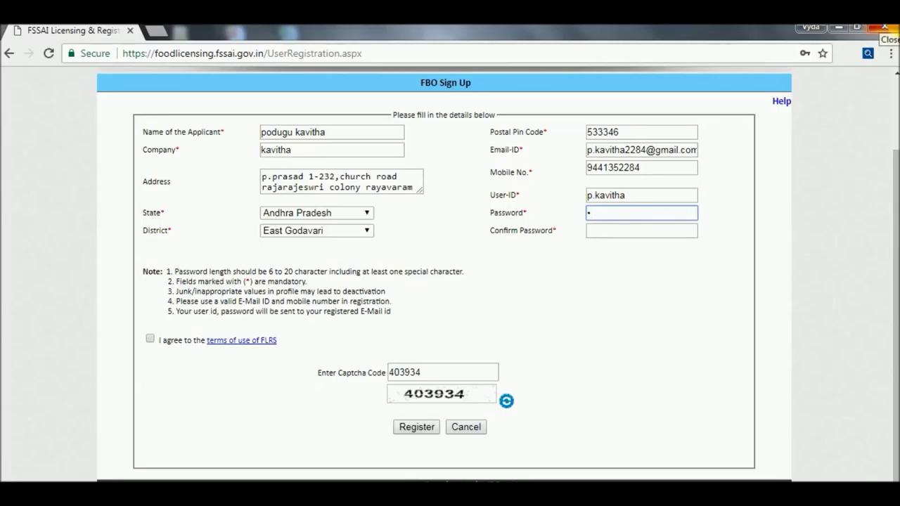
{"action": "type", "text": "••••••••••••"}
{"action": "left_click", "coordinate": [642, 230]}
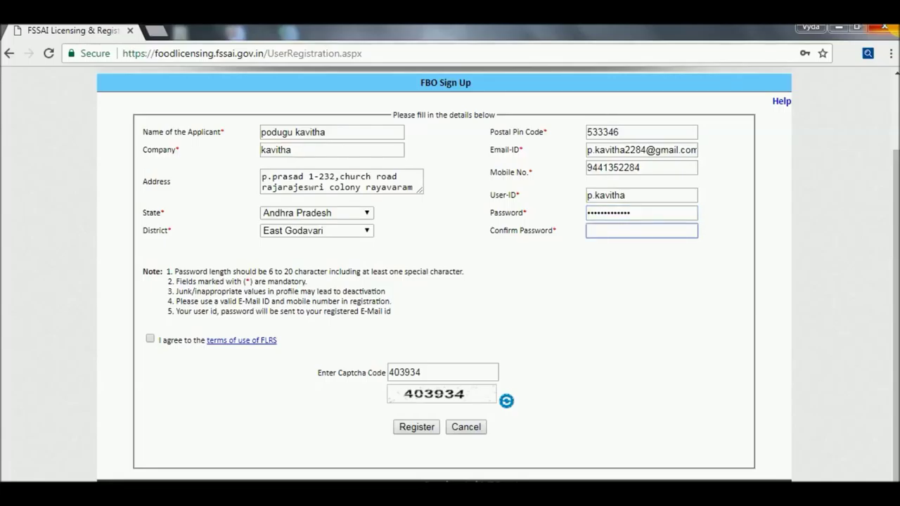
{"action": "type", "text": "•••••••••••••"}
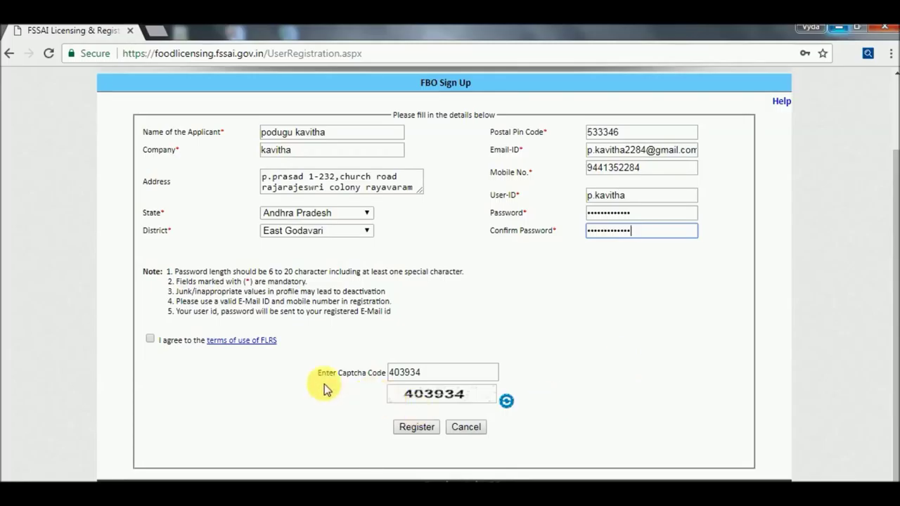
{"action": "left_click", "coordinate": [150, 339]}
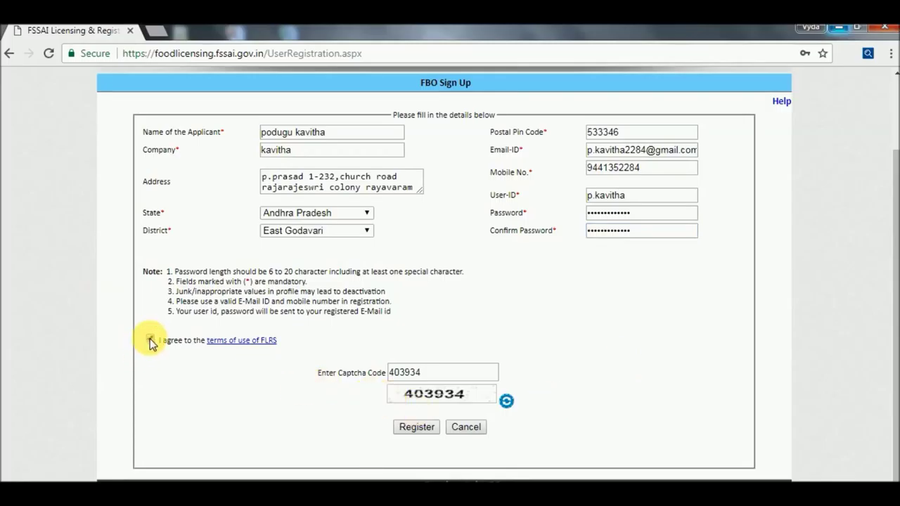
{"action": "left_click", "coordinate": [417, 426]}
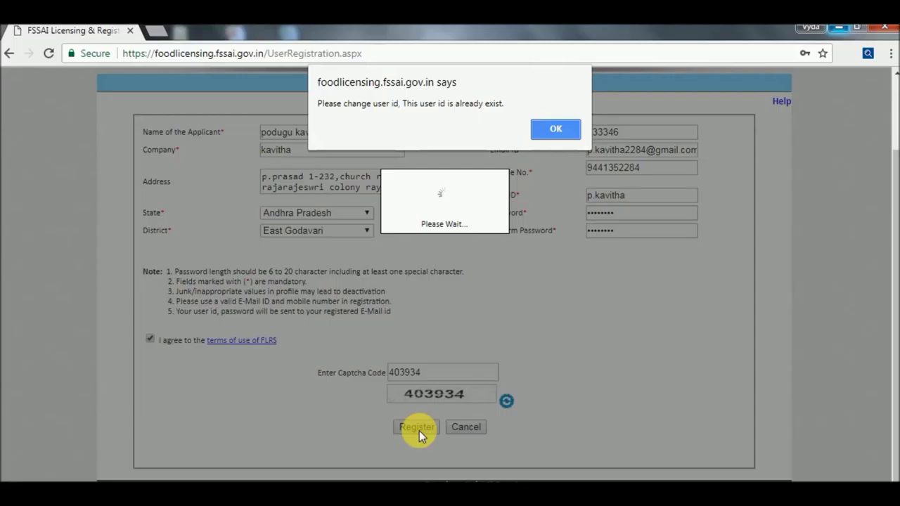
Register with a changed user ID, then continue to License & Registration from the success page.
{"action": "left_click", "coordinate": [422, 427]}
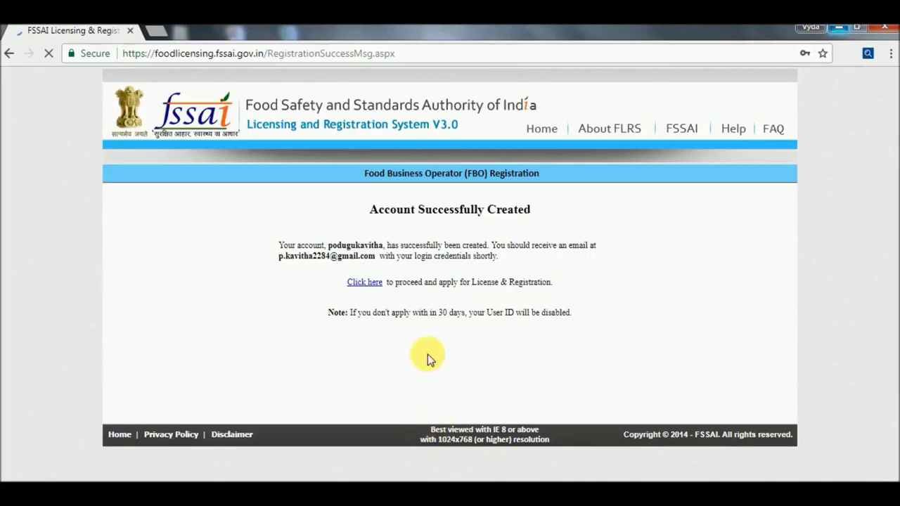
{"action": "left_click", "coordinate": [374, 288]}
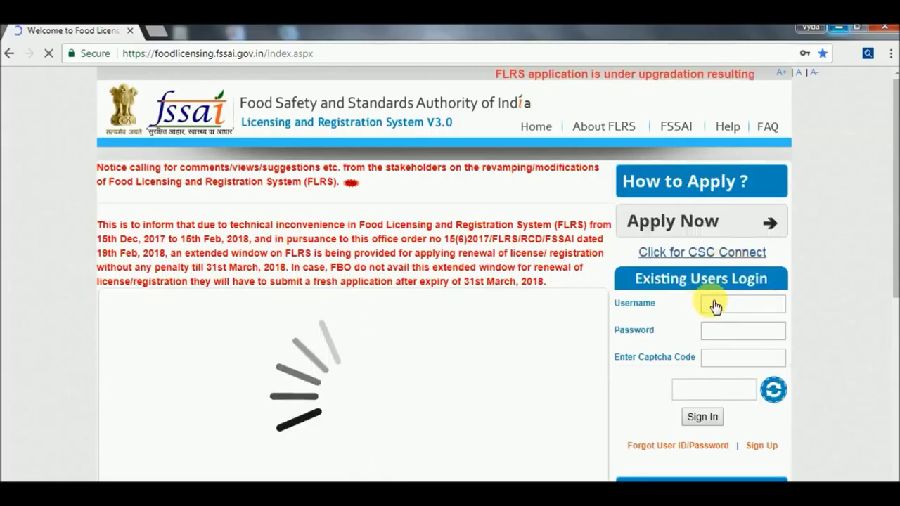
Sign in with the new account's username, password and the displayed captcha code.
{"action": "left_click", "coordinate": [716, 306]}
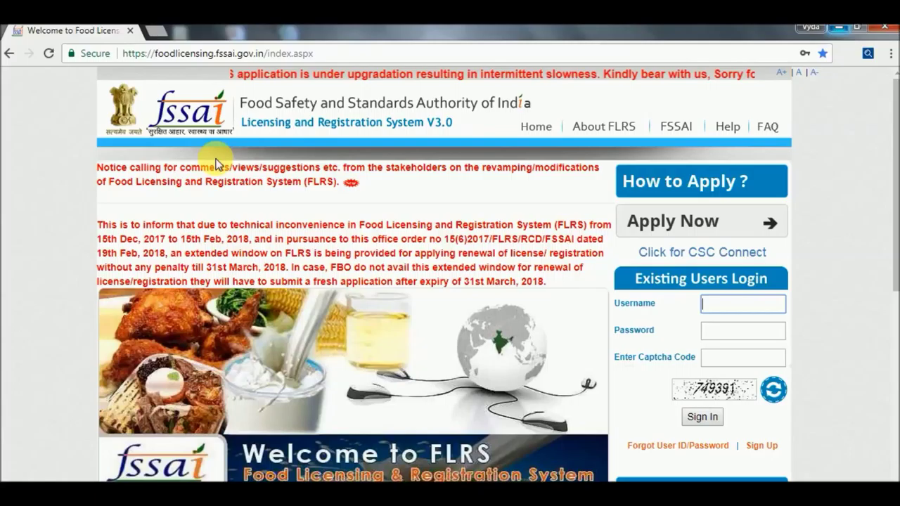
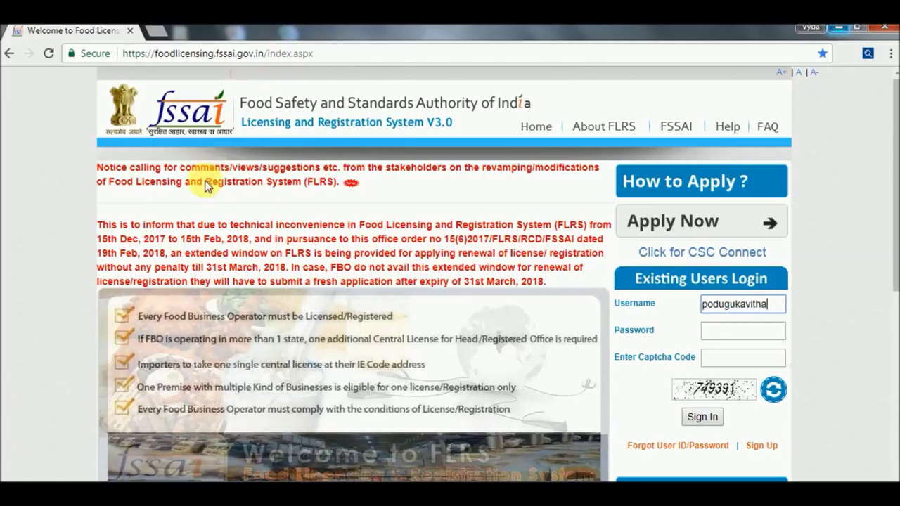
{"action": "left_click", "coordinate": [724, 332]}
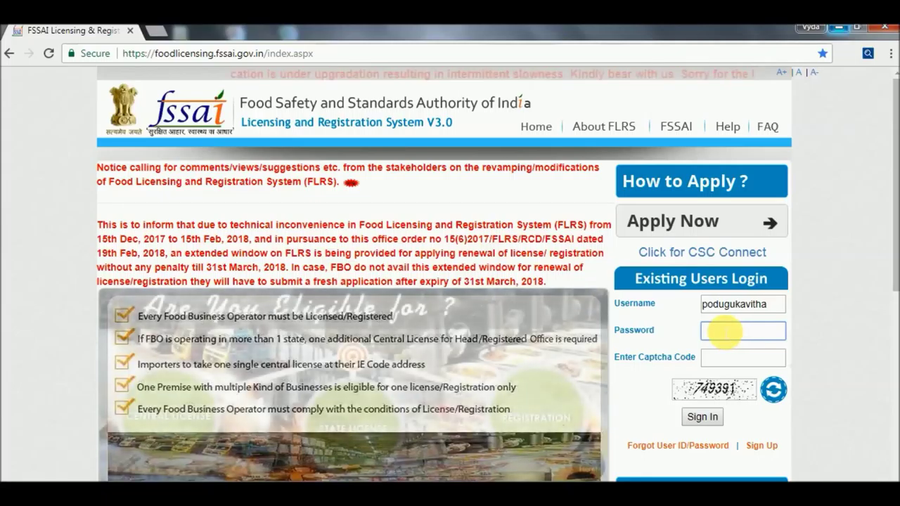
{"action": "type", "text": "••"}
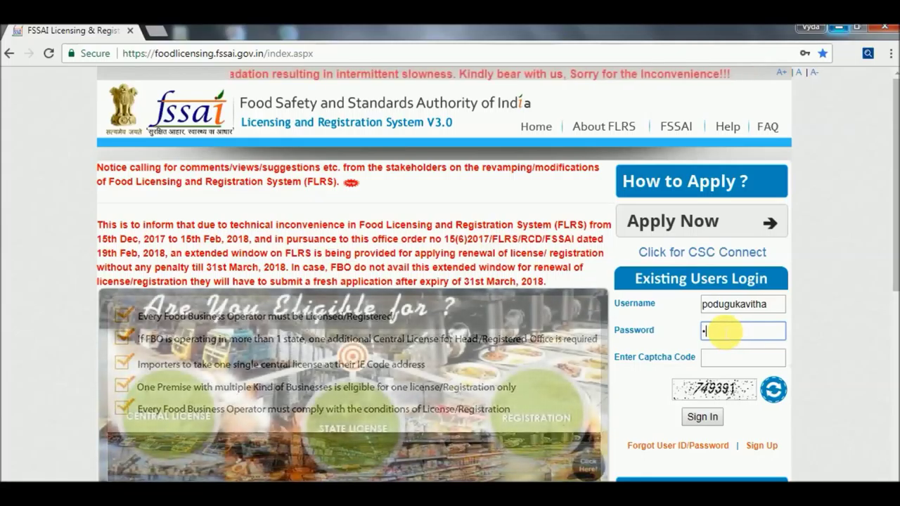
{"action": "type", "text": "••"}
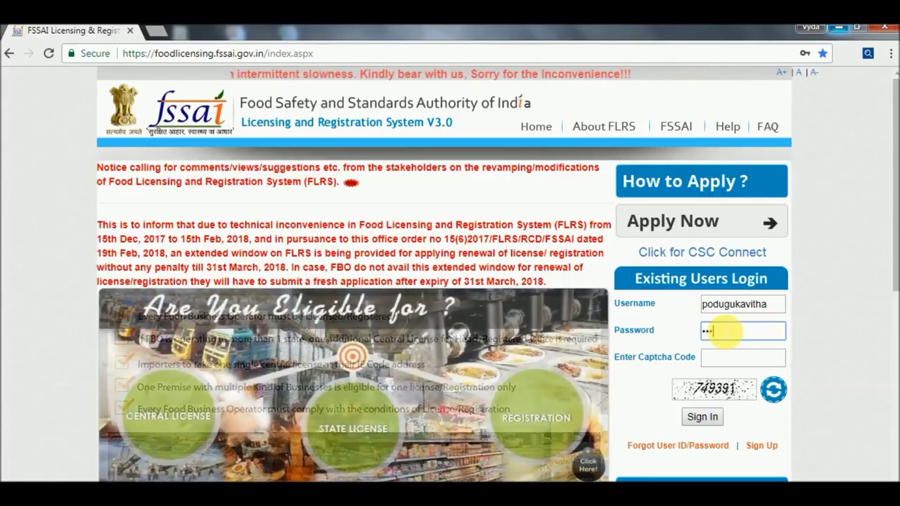
{"action": "type", "text": "•••••"}
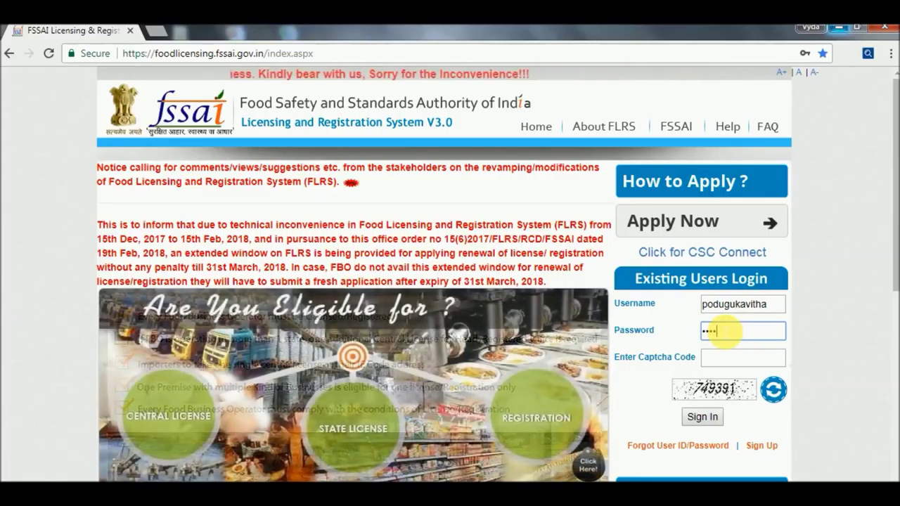
{"action": "type", "text": "••"}
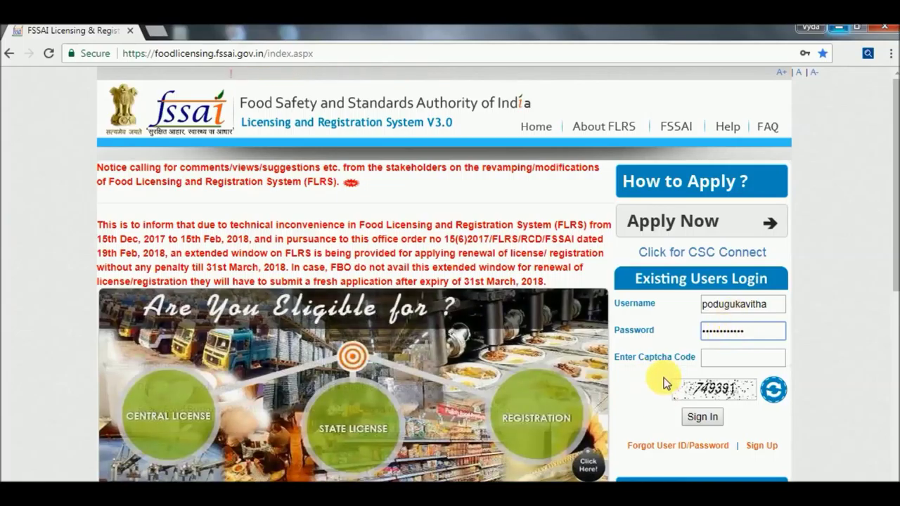
{"action": "key", "text": "Tab"}
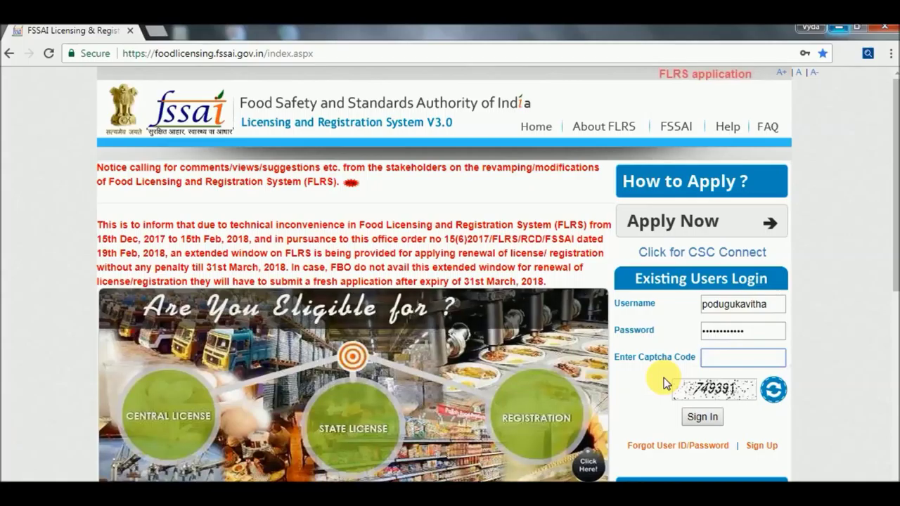
{"action": "type", "text": "7"}
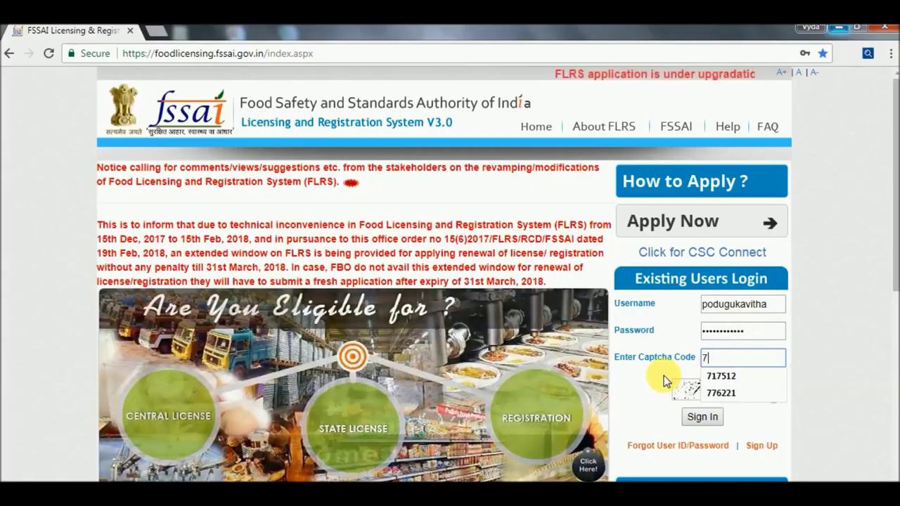
{"action": "type", "text": "4"}
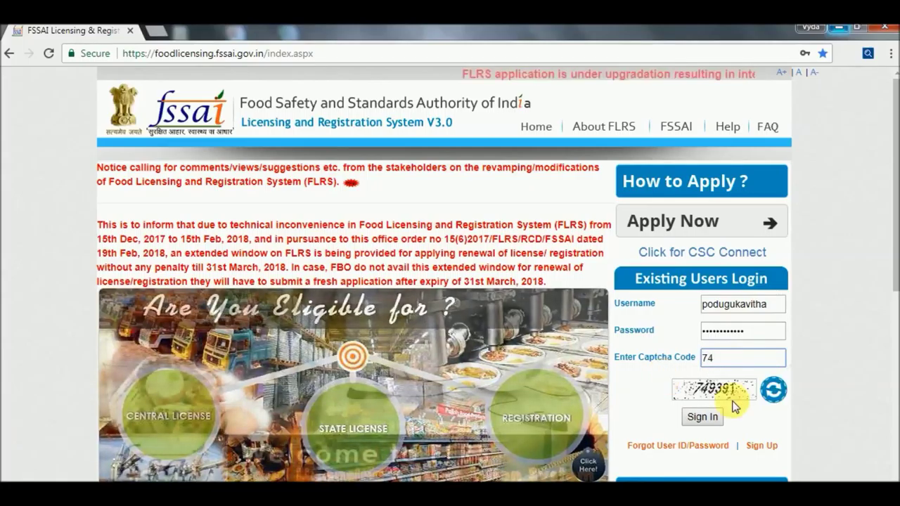
{"action": "type", "text": "9"}
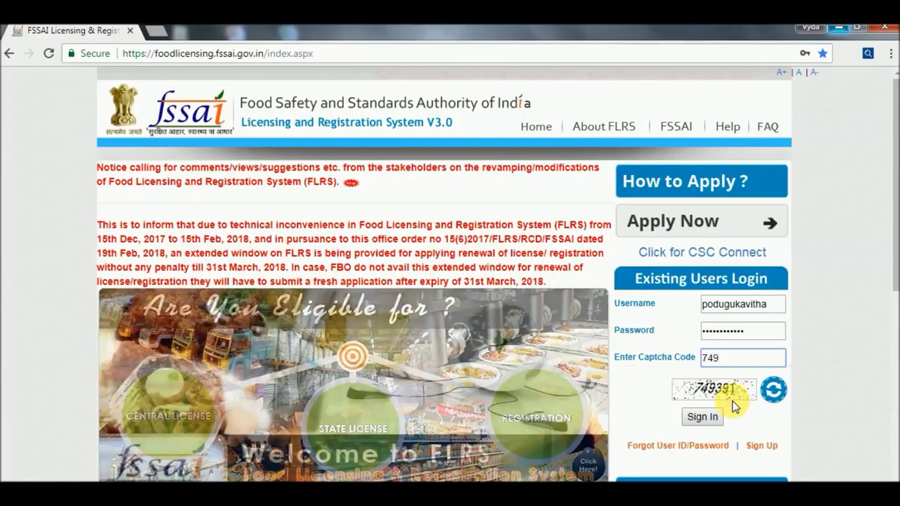
{"action": "type", "text": "39"}
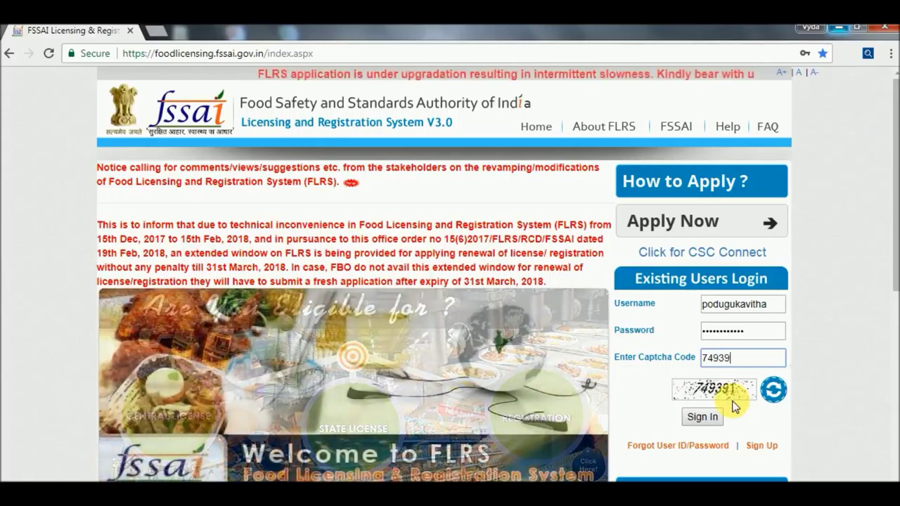
{"action": "type", "text": "1"}
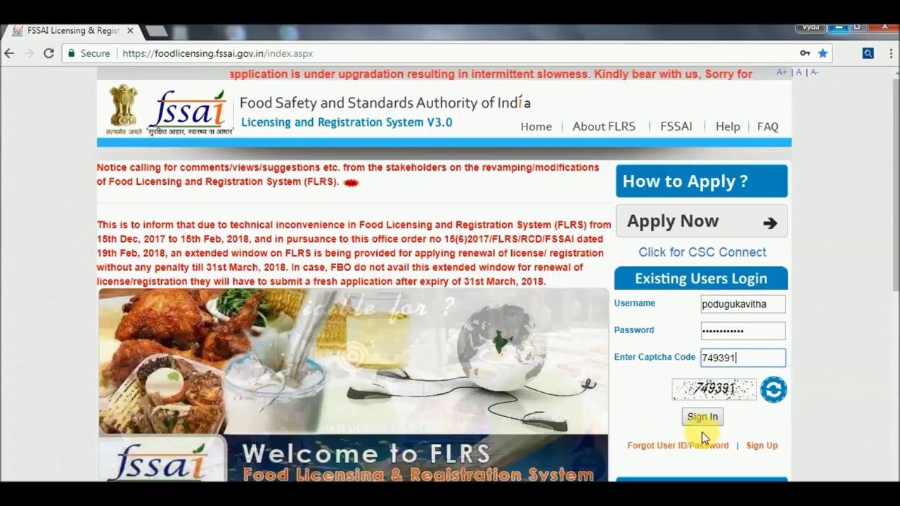
{"action": "left_click", "coordinate": [711, 419]}
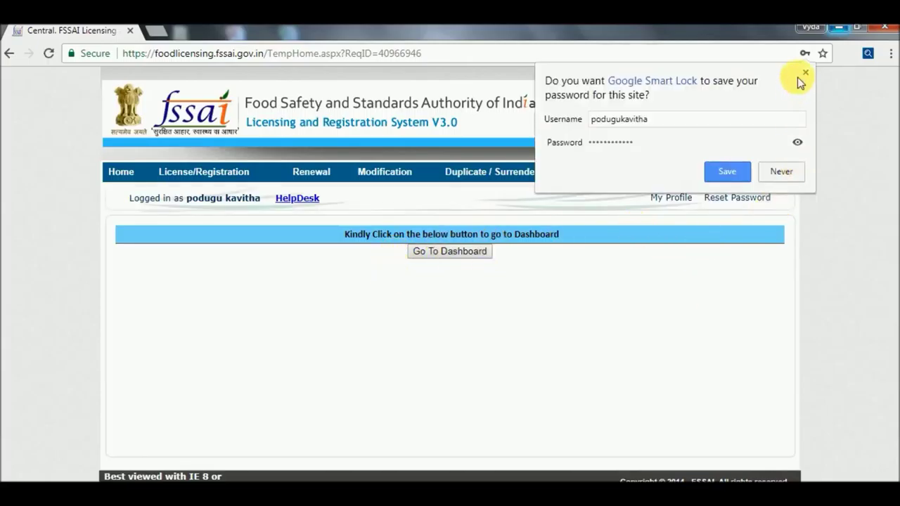
Decline saving the password and start a new license/registration application.
{"action": "left_click", "coordinate": [793, 171]}
{"action": "mouse_move", "coordinate": [217, 173]}
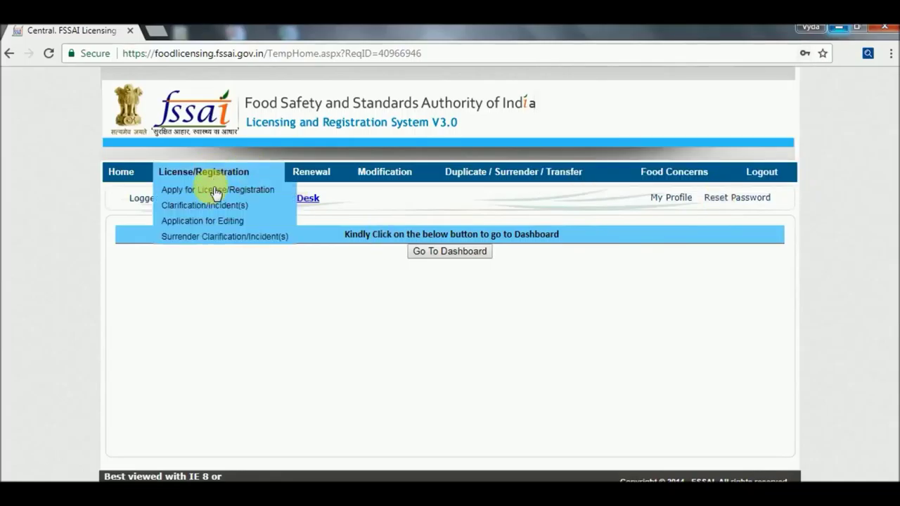
{"action": "left_click", "coordinate": [215, 194]}
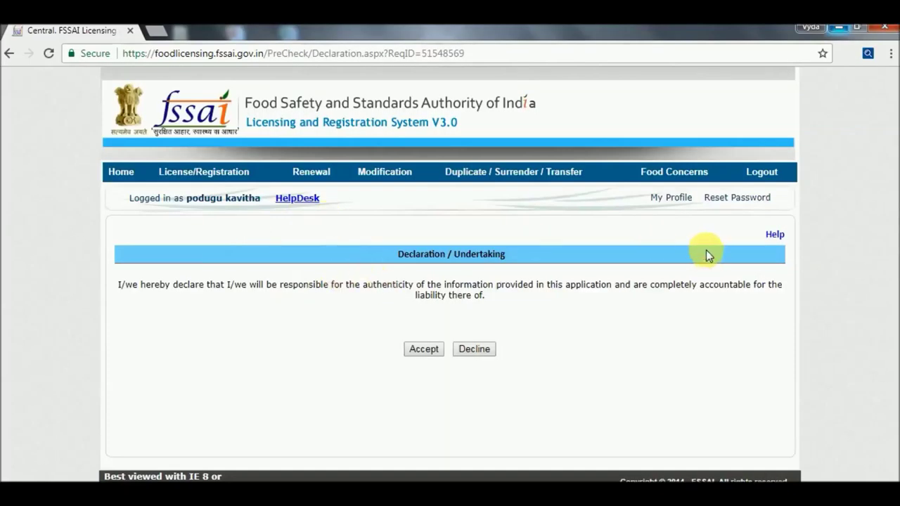
Accept the declaration and choose Andhra Pradesh, with premises not spread across several states.
{"action": "left_click", "coordinate": [422, 348]}
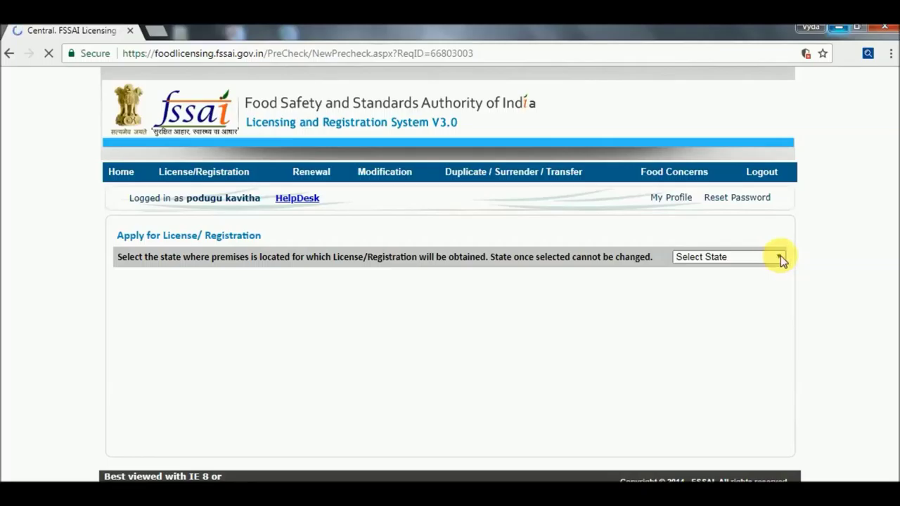
{"action": "left_click", "coordinate": [779, 257]}
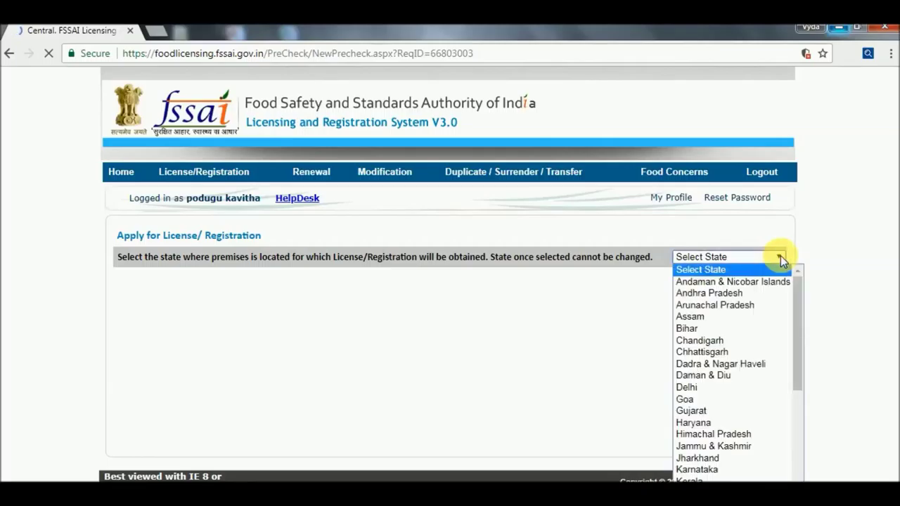
{"action": "left_click", "coordinate": [748, 295]}
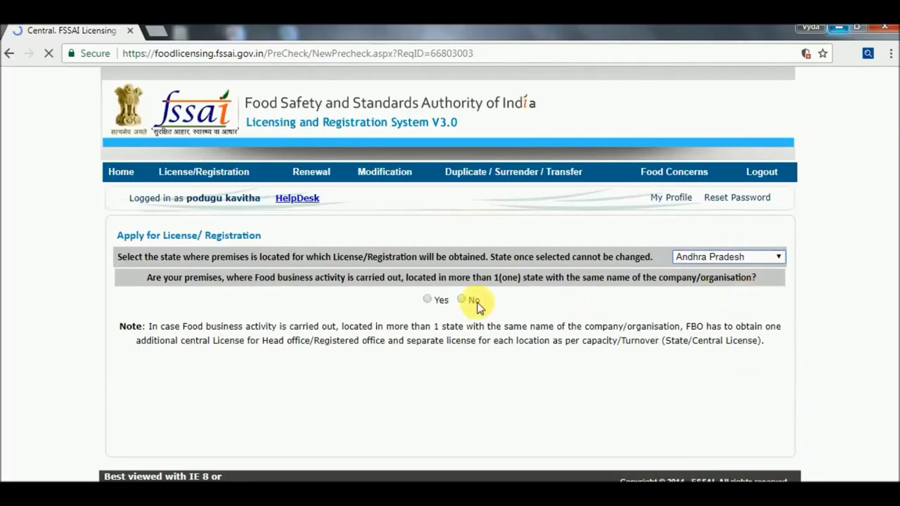
{"action": "left_click", "coordinate": [462, 300]}
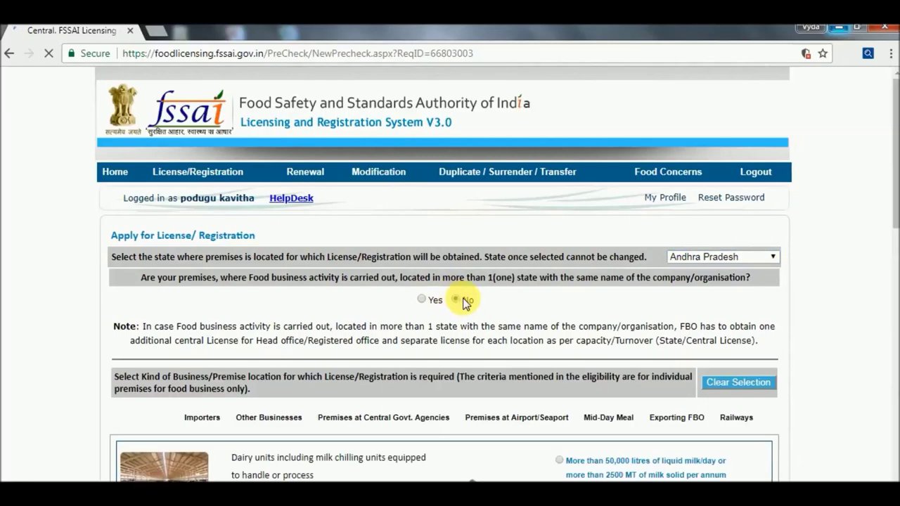
Select Distributor with turnover up to 12 lakhs/annum under Other Businesses and proceed.
{"action": "scroll", "coordinate": [464, 304], "scroll_direction": "down", "scroll_amount": 2}
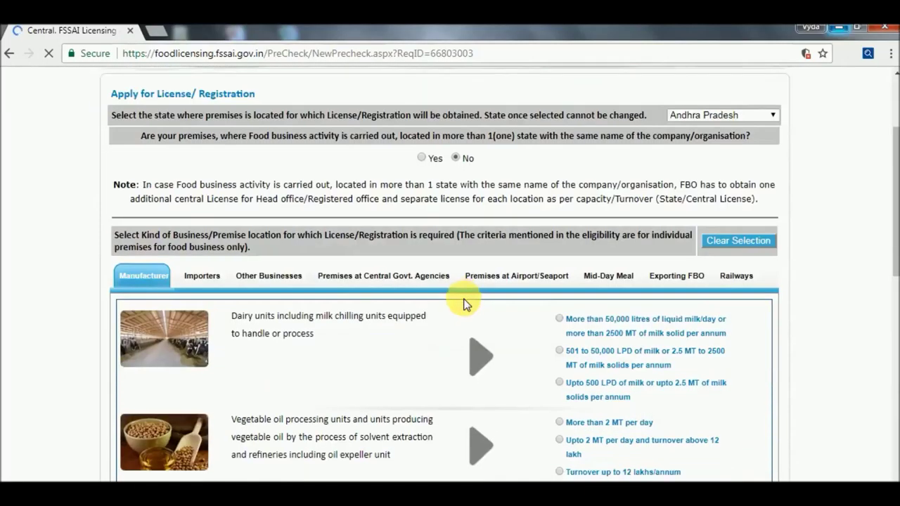
{"action": "left_click", "coordinate": [265, 281]}
{"action": "scroll", "coordinate": [312, 309], "scroll_direction": "down", "scroll_amount": 6}
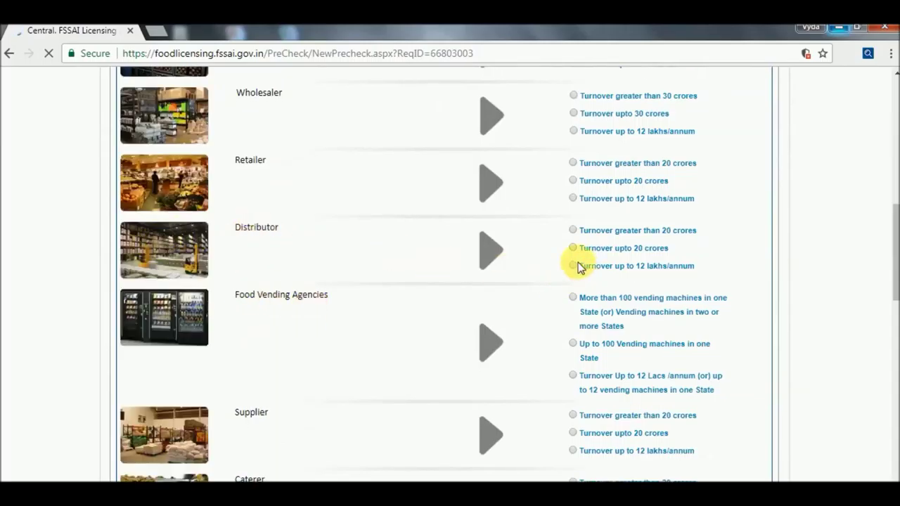
{"action": "scroll", "coordinate": [506, 278], "scroll_direction": "down", "scroll_amount": 7}
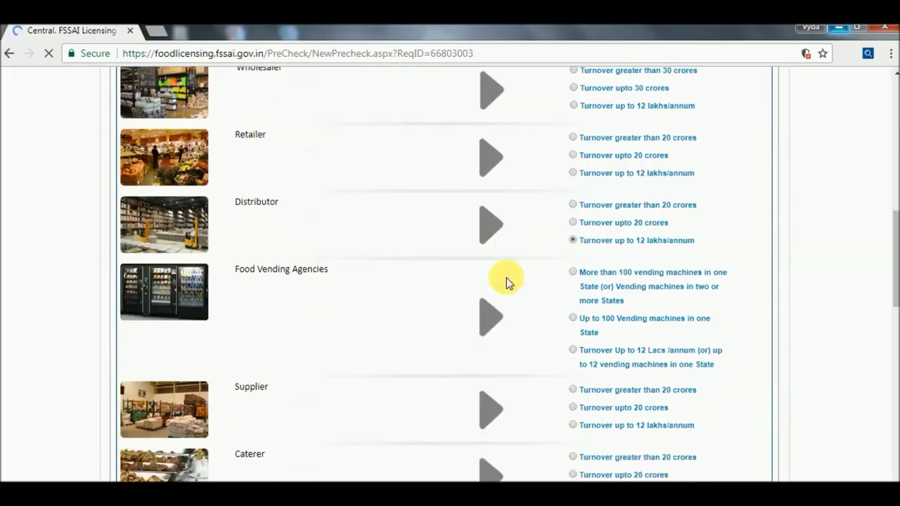
{"action": "scroll", "coordinate": [508, 280], "scroll_direction": "down", "scroll_amount": 5}
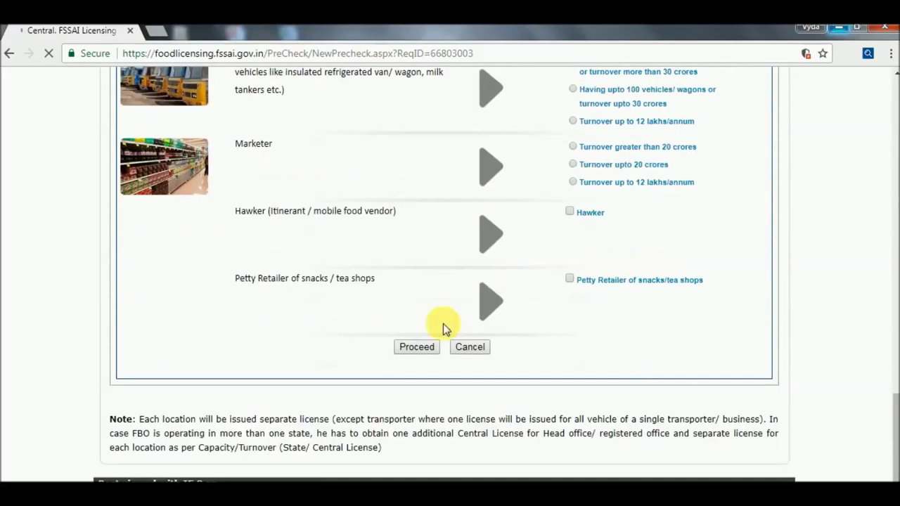
{"action": "left_click", "coordinate": [417, 346]}
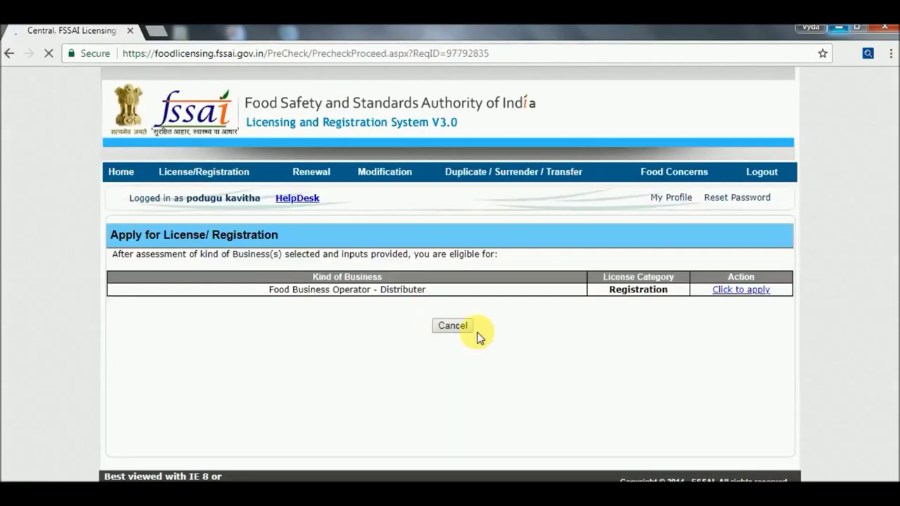
Apply for the Food Business Operator - Distributer registration.
{"action": "left_click", "coordinate": [747, 291]}
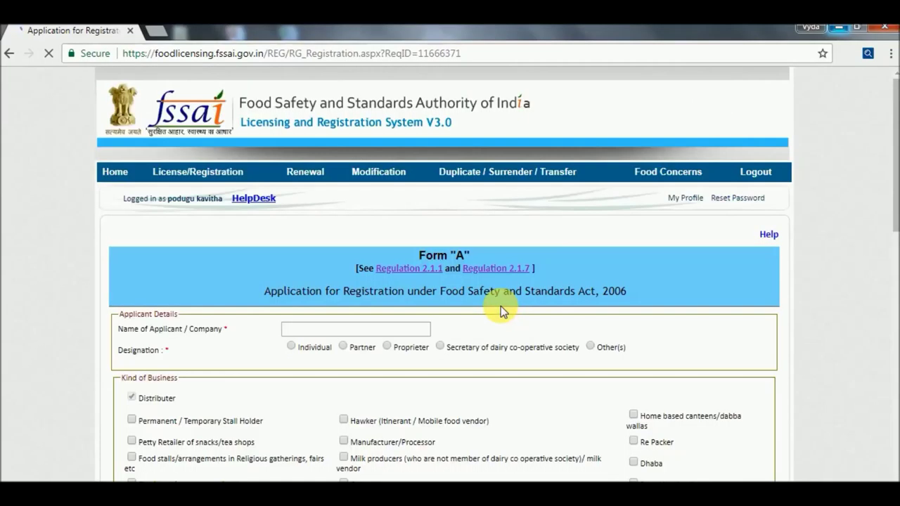
Enter the applicant's full name and set the designation to Individual.
{"action": "left_click", "coordinate": [299, 329]}
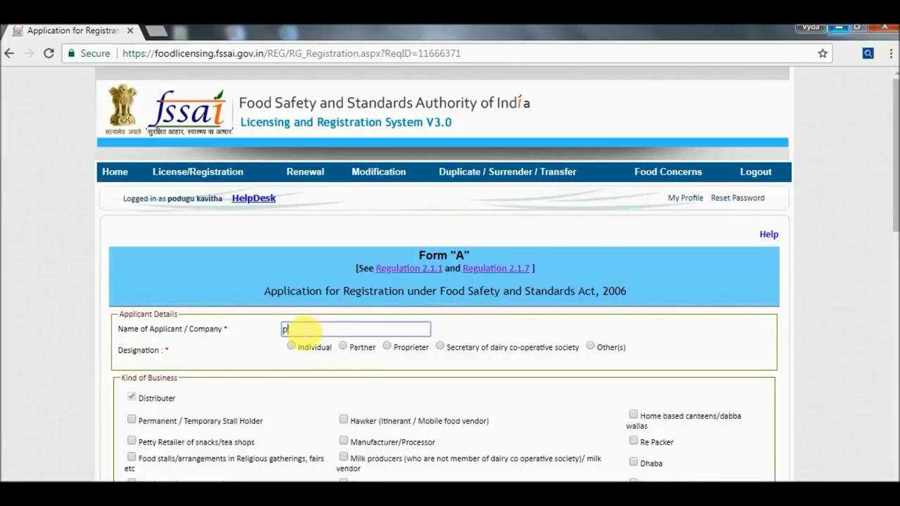
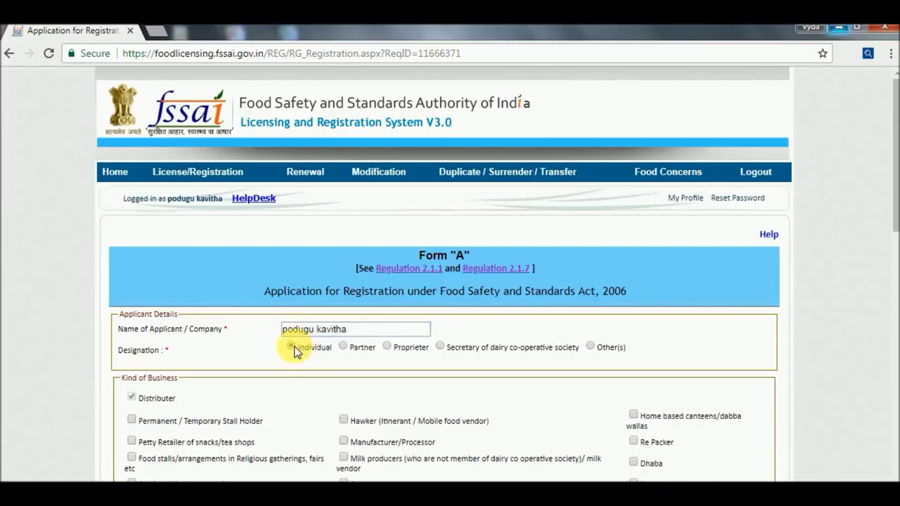
{"action": "left_click", "coordinate": [293, 350]}
{"action": "scroll", "coordinate": [295, 352], "scroll_direction": "down", "scroll_amount": 3}
{"action": "left_click", "coordinate": [271, 336]}
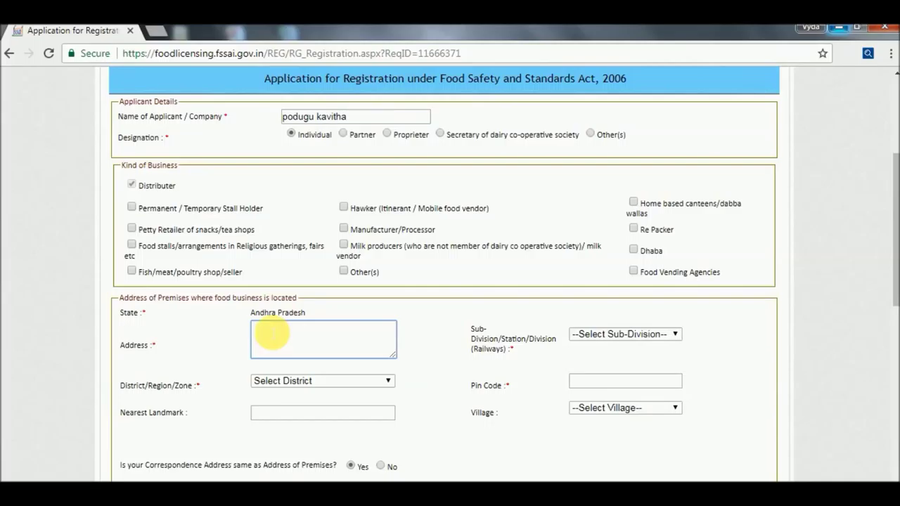
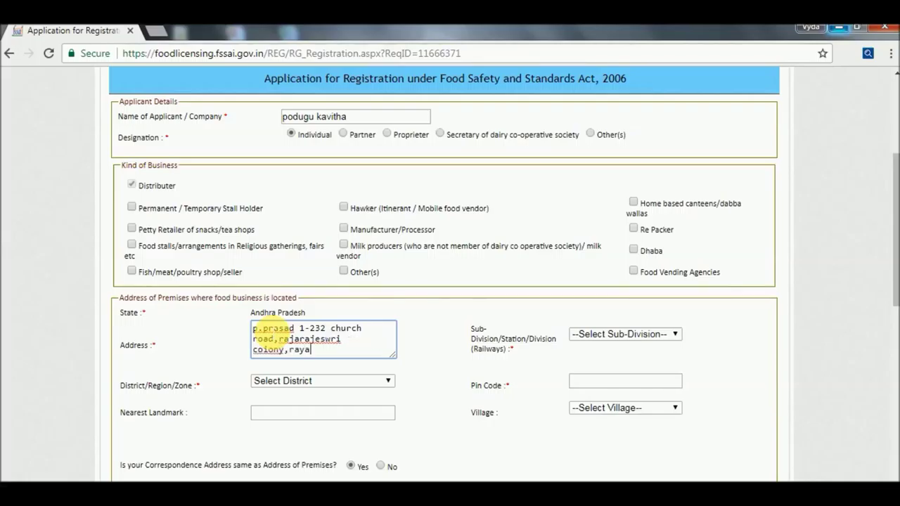
Set the district to East Godavari and the nearest landmark to 'main road'.
{"action": "left_click", "coordinate": [386, 381]}
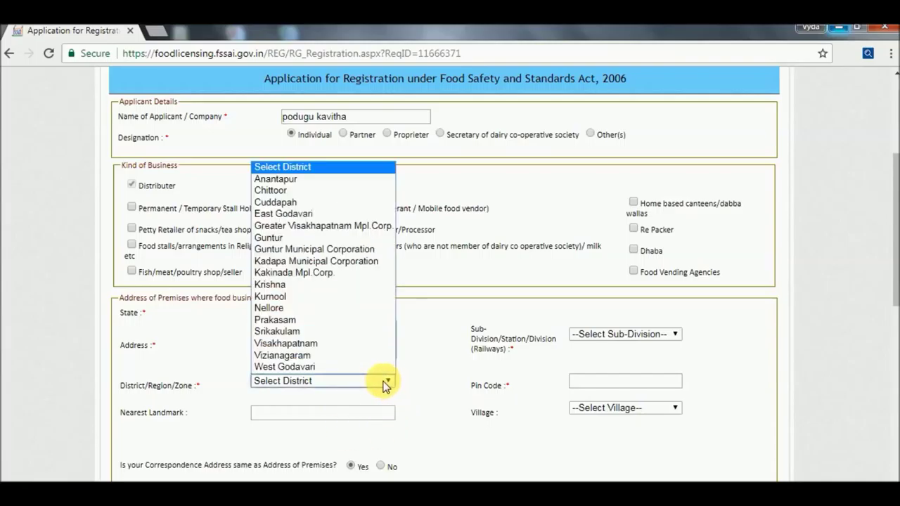
{"action": "left_click", "coordinate": [304, 214]}
{"action": "scroll", "coordinate": [318, 286], "scroll_direction": "down", "scroll_amount": 2}
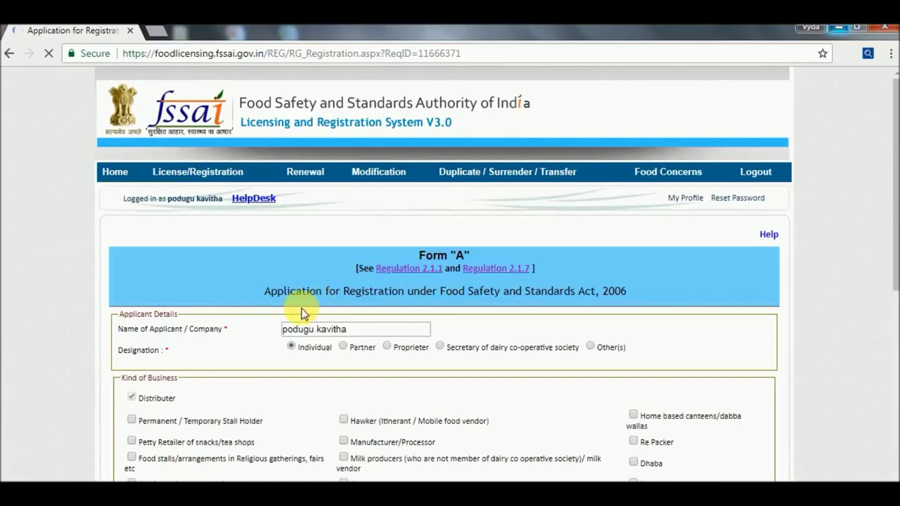
{"action": "scroll", "coordinate": [301, 312], "scroll_direction": "down", "scroll_amount": 4}
{"action": "scroll", "coordinate": [302, 316], "scroll_direction": "up", "scroll_amount": 2}
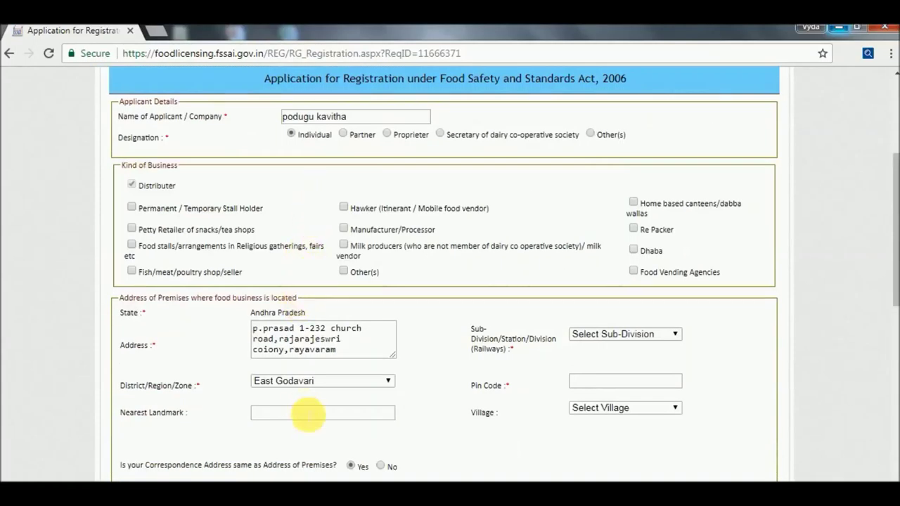
{"action": "left_click", "coordinate": [307, 415]}
{"action": "type", "text": "m"}
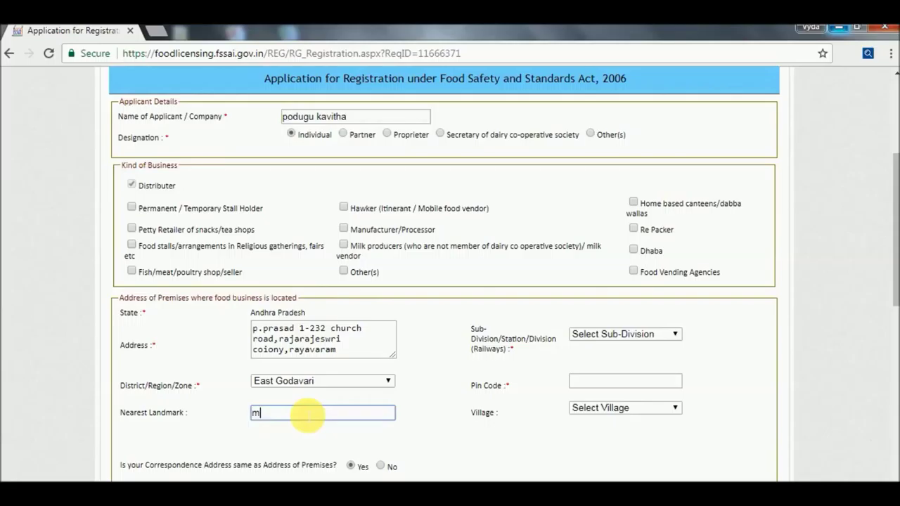
{"action": "type", "text": "ain road"}
Choose Rayavaram as the premises sub-division.
{"action": "scroll", "coordinate": [232, 408], "scroll_direction": "down", "scroll_amount": 3}
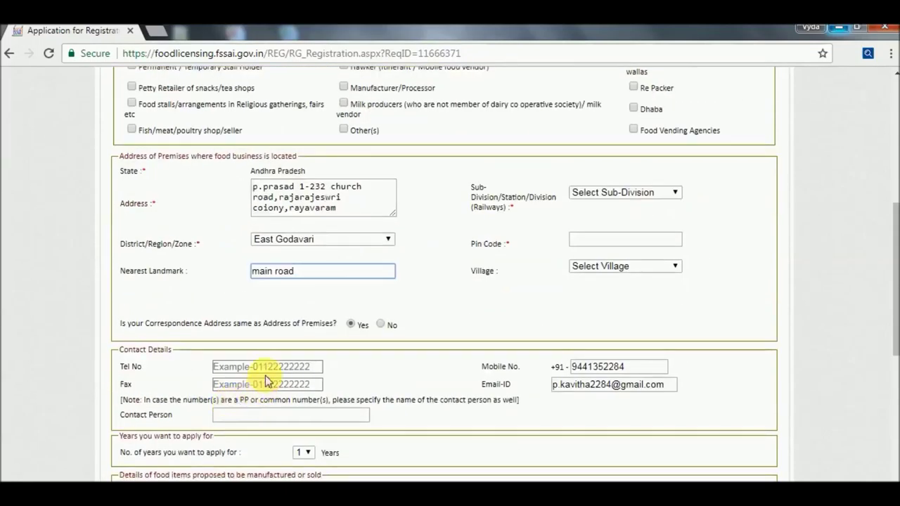
{"action": "left_click", "coordinate": [674, 191]}
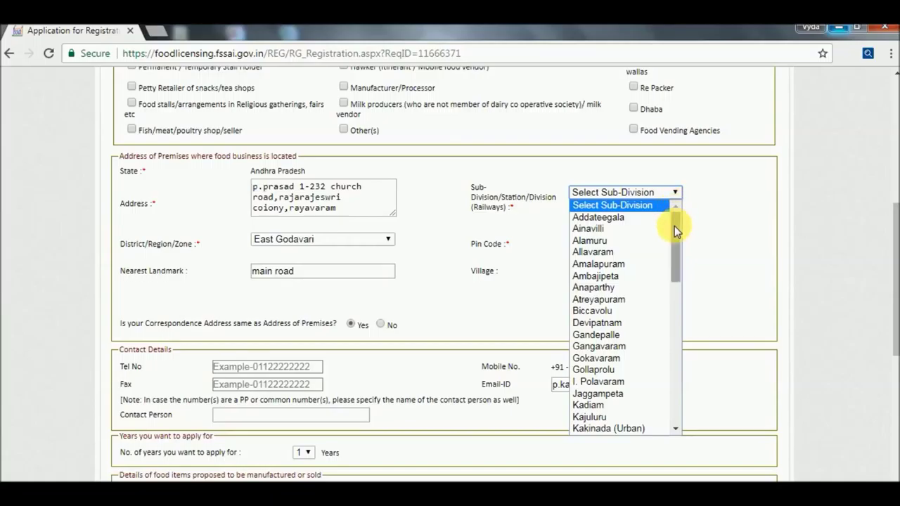
{"action": "left_click_drag", "start_coordinate": [675, 255], "coordinate": [668, 380]}
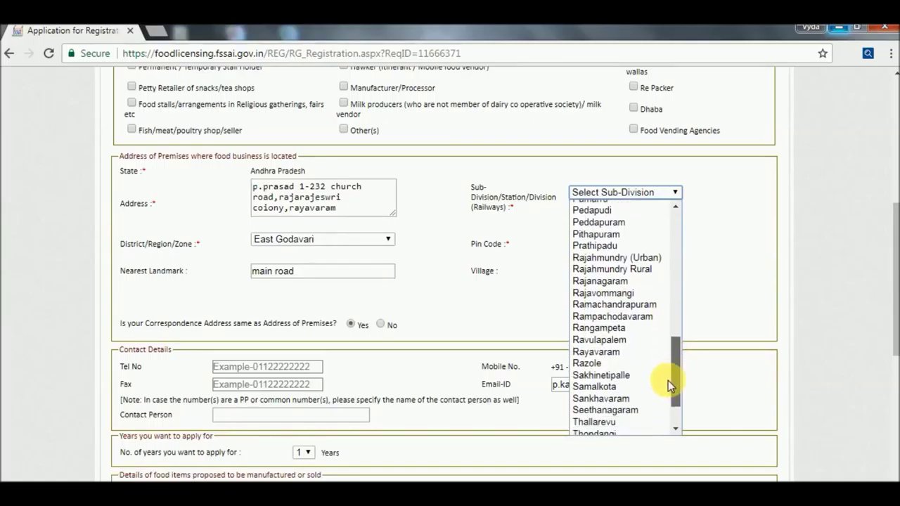
{"action": "left_click", "coordinate": [614, 352]}
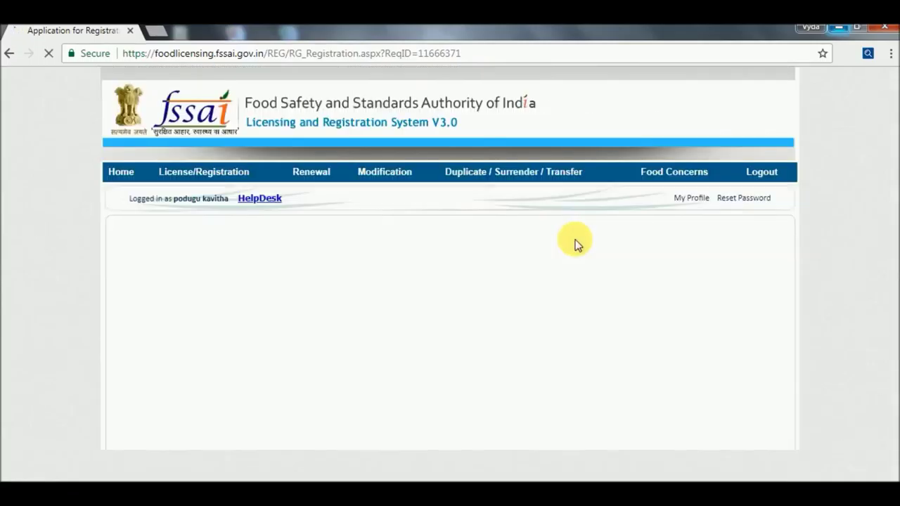
Enter the premises pin code, leaving the Village list unselected.
{"action": "scroll", "coordinate": [575, 240], "scroll_direction": "down", "scroll_amount": 5}
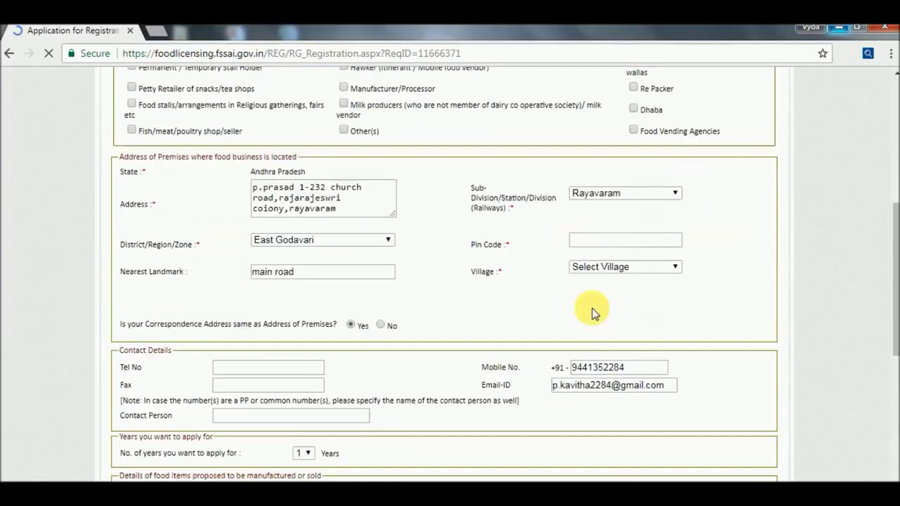
{"action": "left_click", "coordinate": [592, 211]}
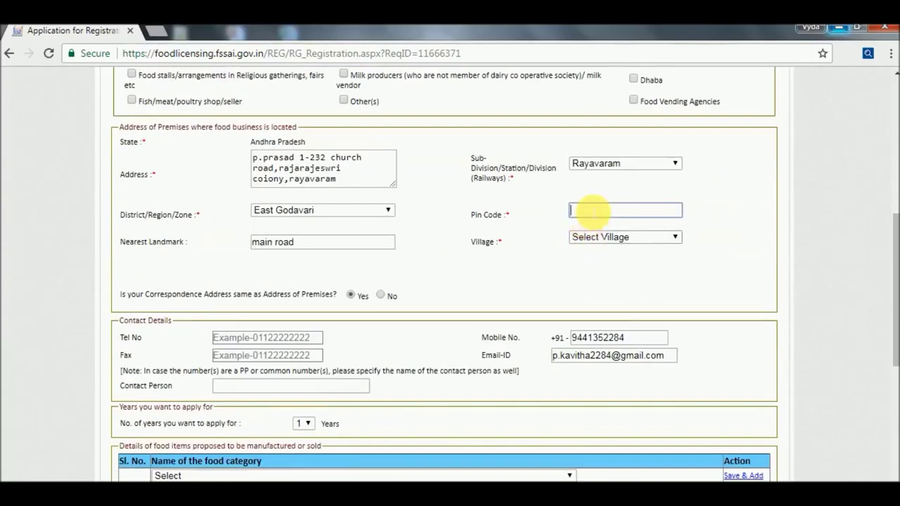
{"action": "type", "text": "5333"}
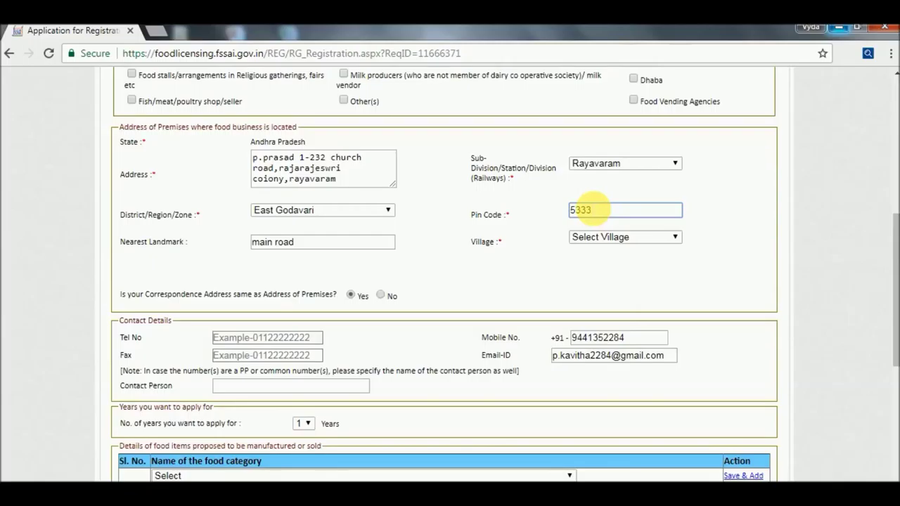
{"action": "type", "text": "46"}
{"action": "left_click", "coordinate": [674, 237]}
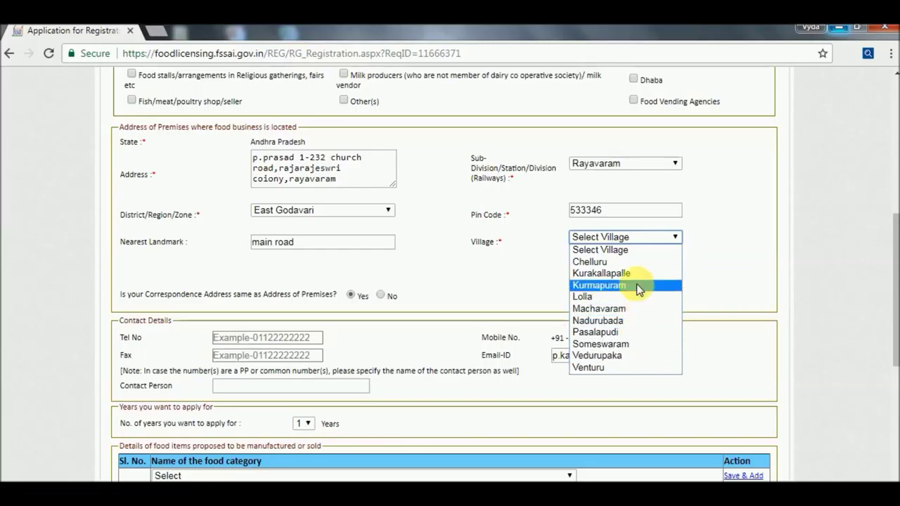
{"action": "left_click", "coordinate": [703, 228]}
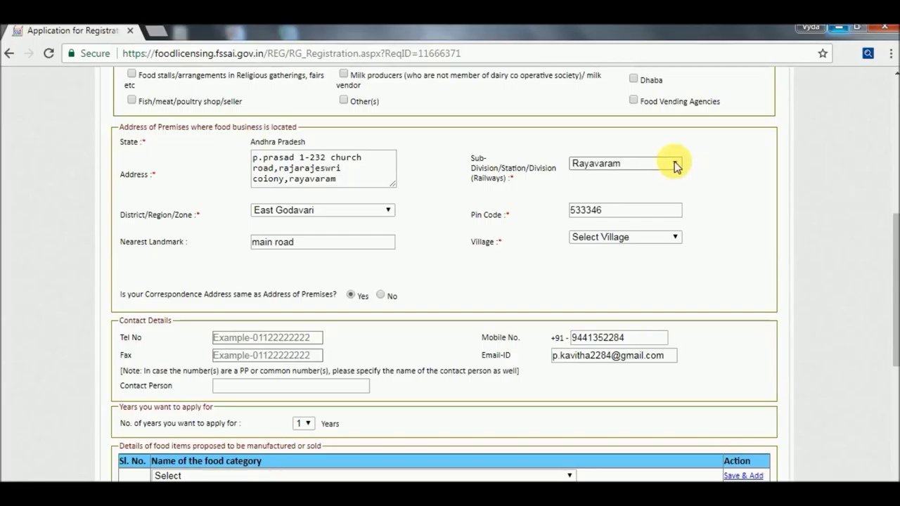
Change the sub-division to Anaparthy and choose Ramavaram as the village.
{"action": "left_click", "coordinate": [674, 164]}
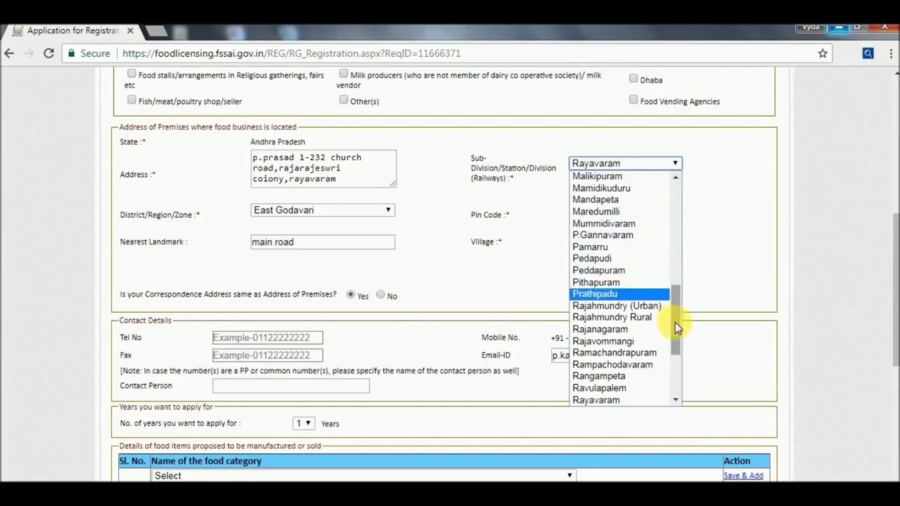
{"action": "left_click_drag", "start_coordinate": [675, 322], "coordinate": [681, 221]}
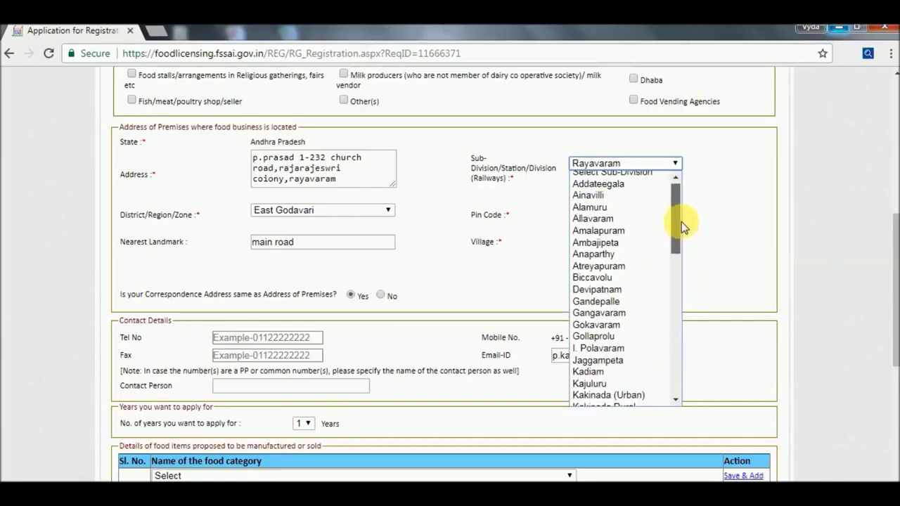
{"action": "left_click", "coordinate": [640, 254]}
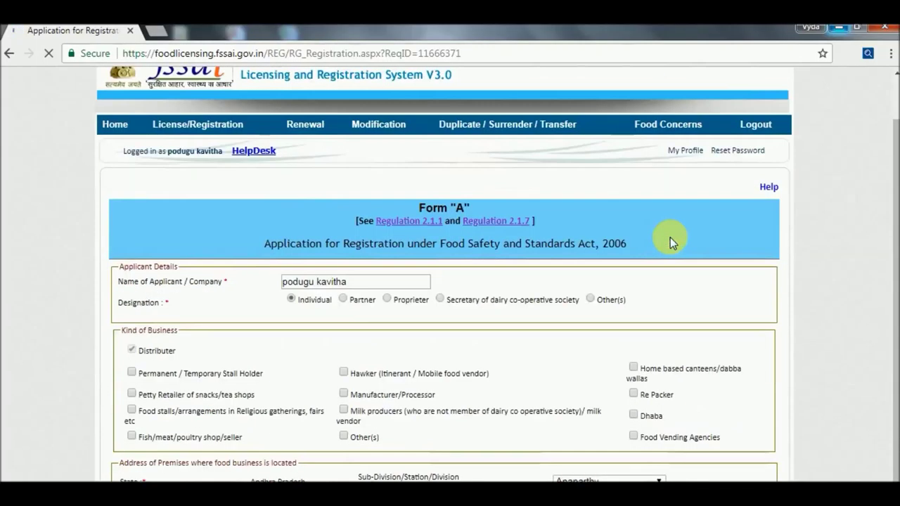
{"action": "scroll", "coordinate": [669, 237], "scroll_direction": "down", "scroll_amount": 5}
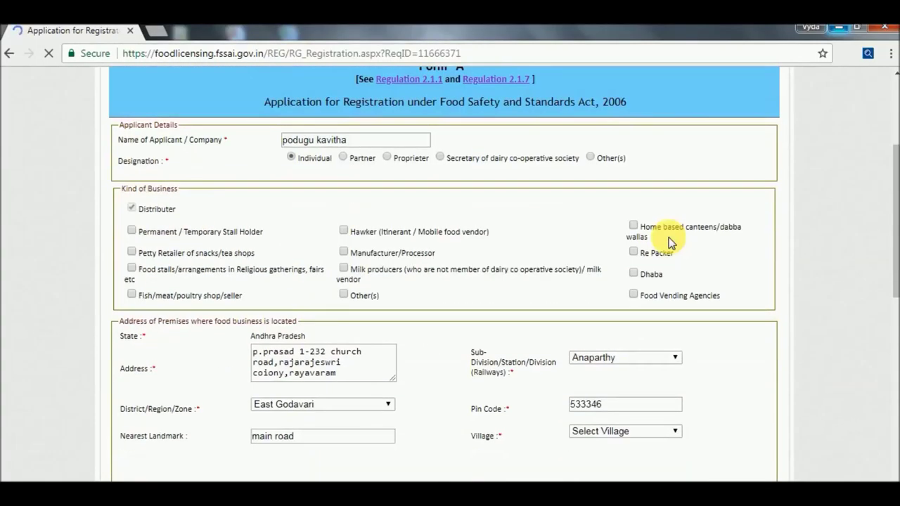
{"action": "left_click", "coordinate": [674, 218]}
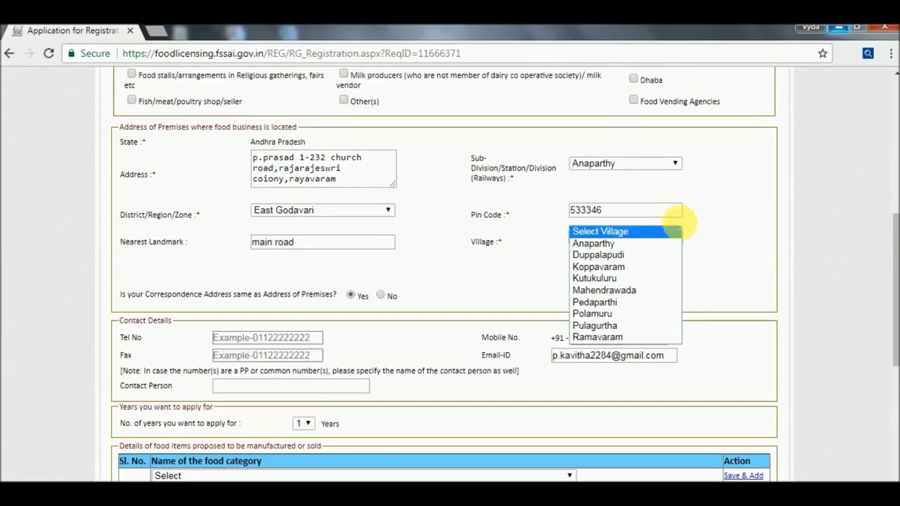
{"action": "left_click", "coordinate": [635, 337]}
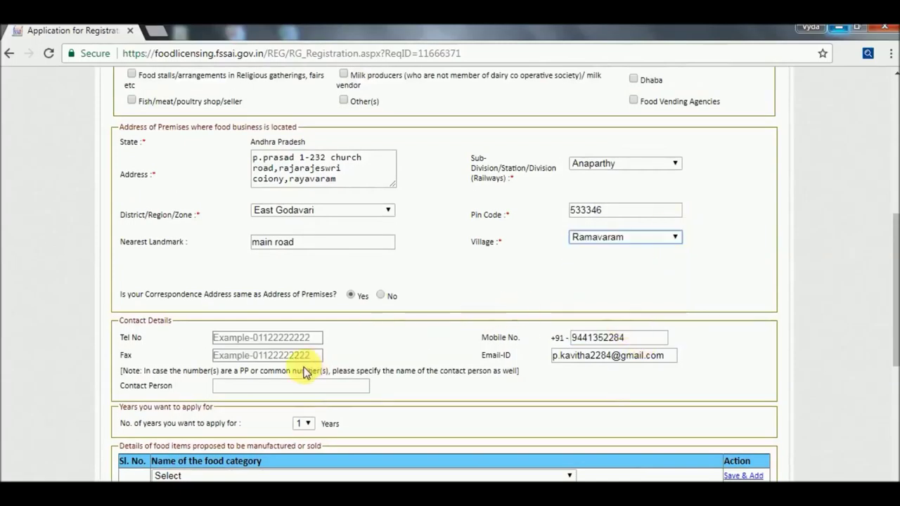
{"action": "scroll", "coordinate": [573, 401], "scroll_direction": "down", "scroll_amount": 3}
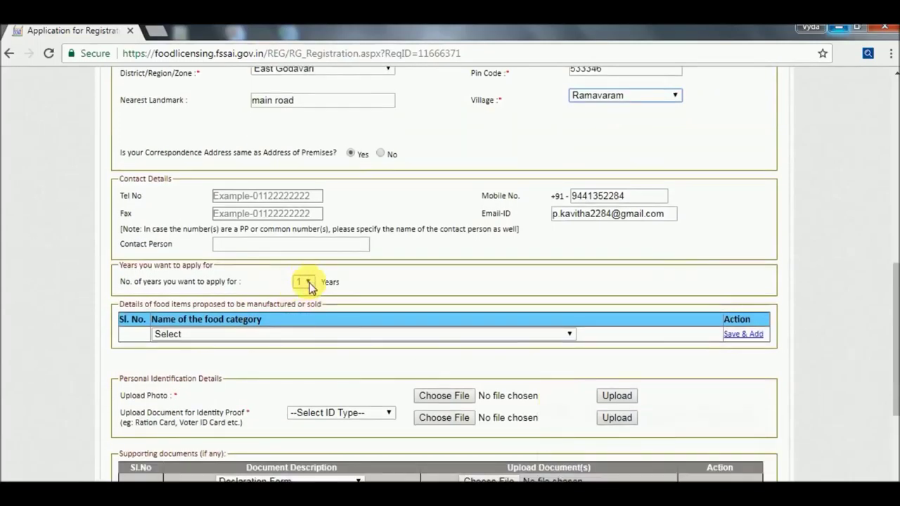
Set the number of years applied for to 2.
{"action": "left_click", "coordinate": [308, 282]}
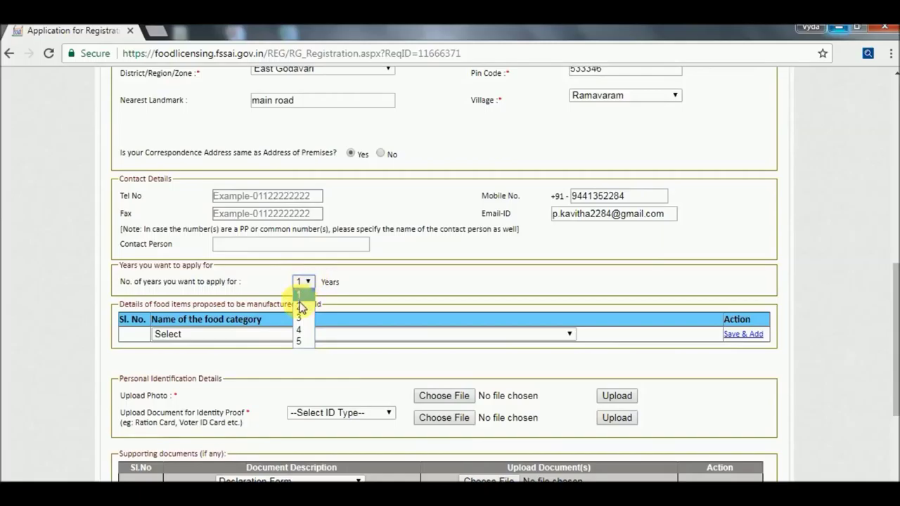
{"action": "left_click", "coordinate": [305, 307]}
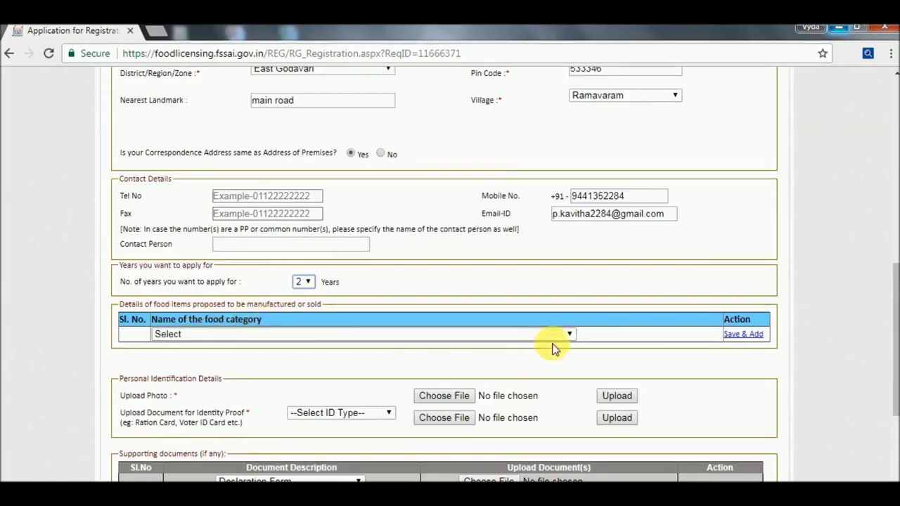
{"action": "left_click", "coordinate": [569, 334]}
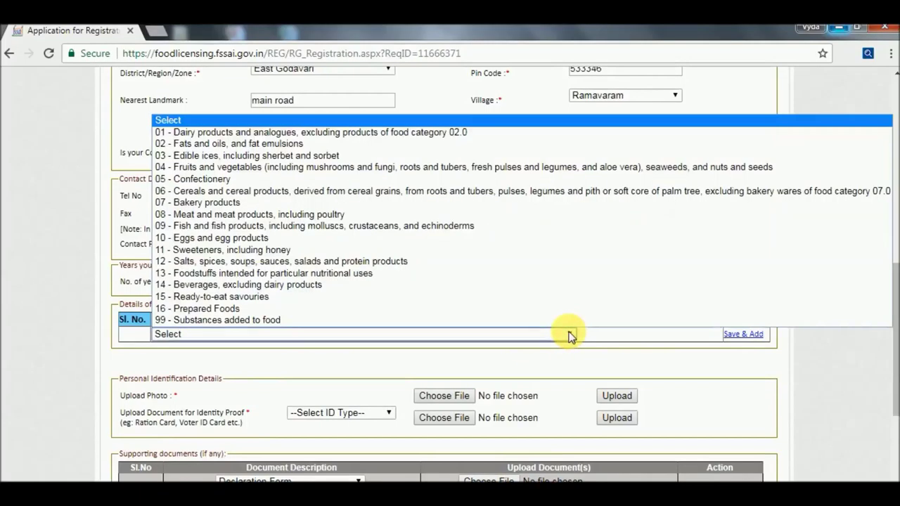
Save '13 - Foodstuffs intended for particular nutritional uses' as food item 1.
{"action": "left_click", "coordinate": [454, 273]}
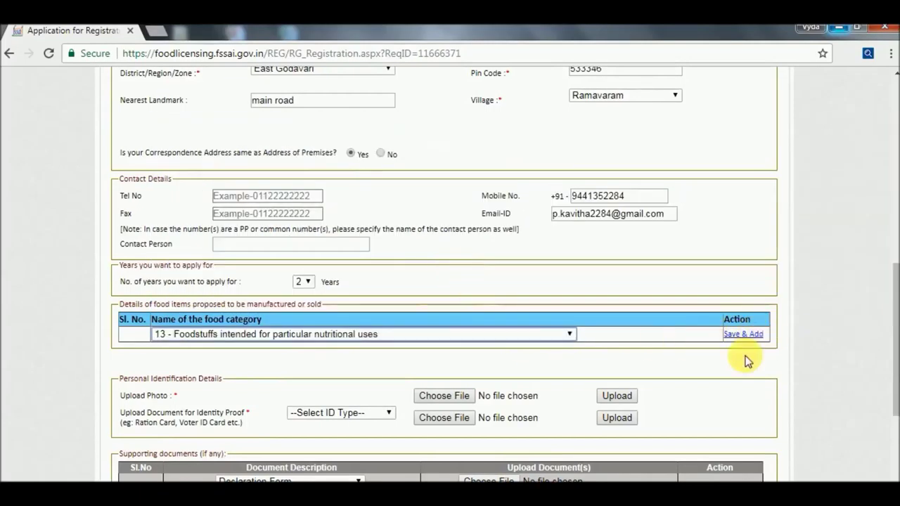
{"action": "left_click", "coordinate": [742, 335]}
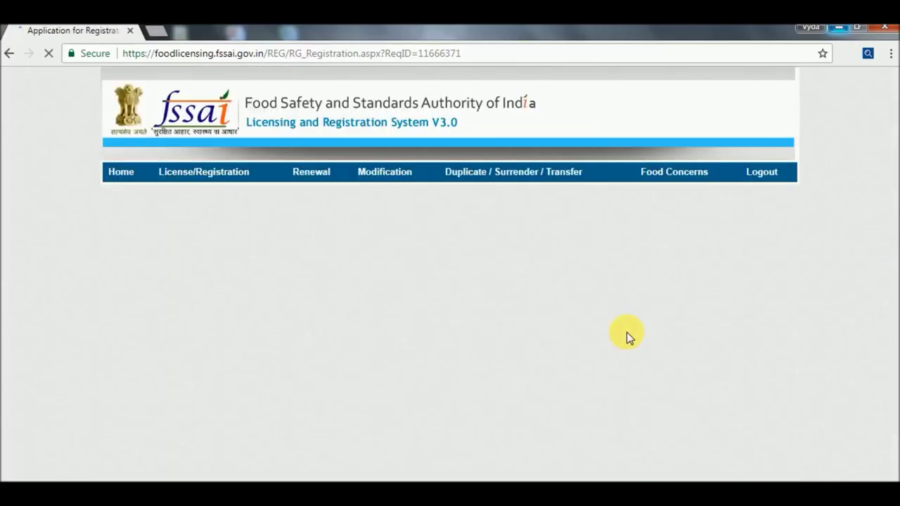
{"action": "scroll", "coordinate": [626, 318], "scroll_direction": "down", "scroll_amount": 4}
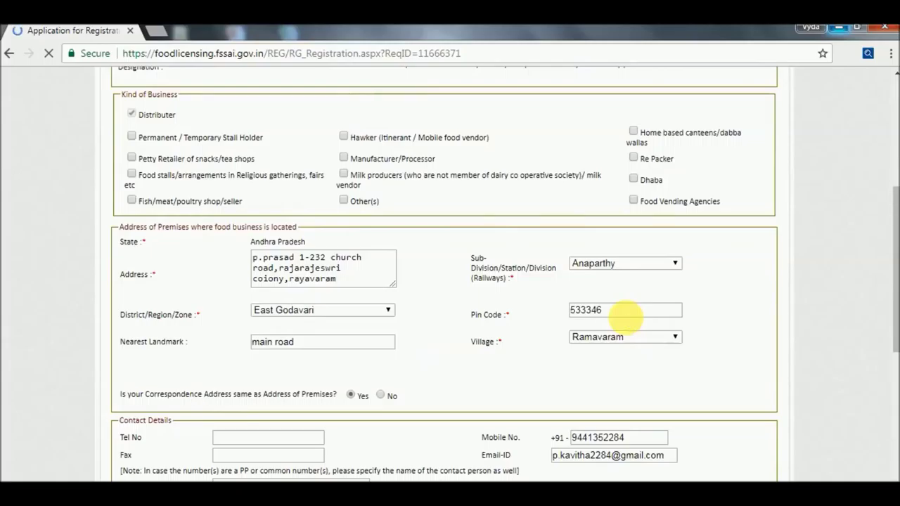
{"action": "scroll", "coordinate": [625, 318], "scroll_direction": "down", "scroll_amount": 4}
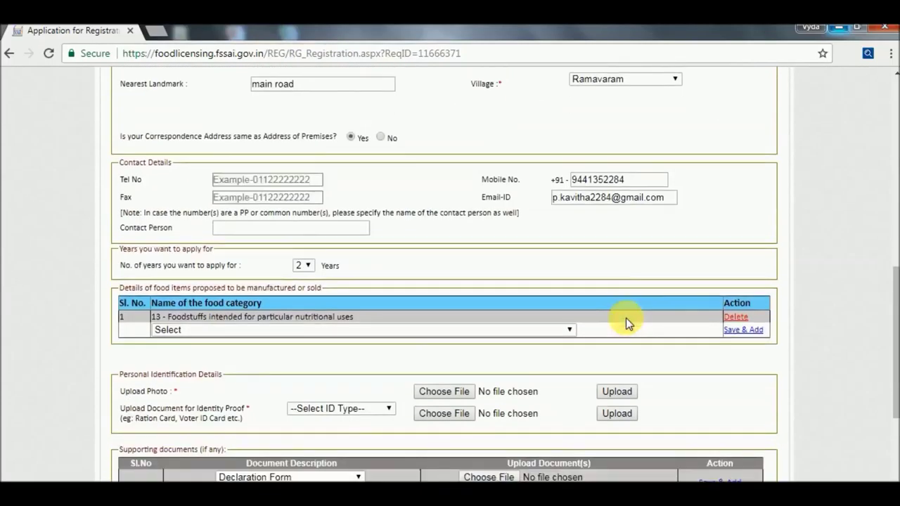
{"action": "scroll", "coordinate": [626, 318], "scroll_direction": "down", "scroll_amount": 2}
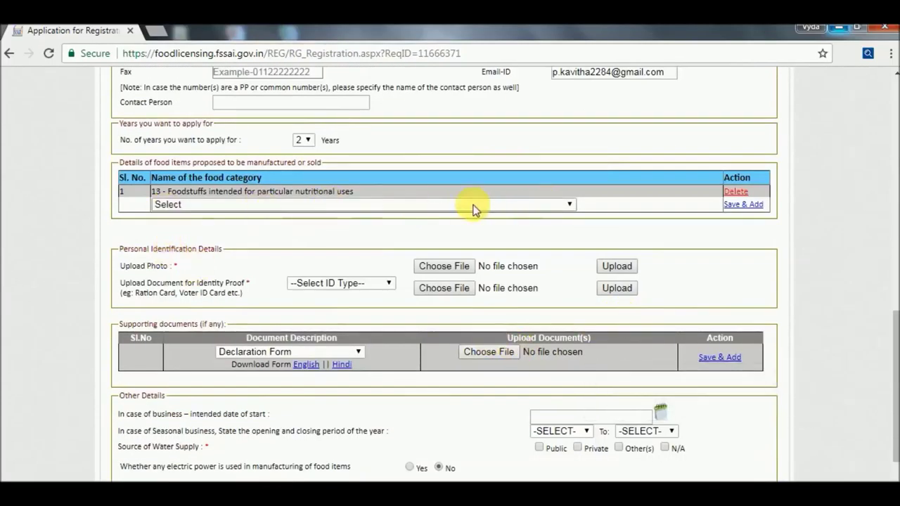
Set the identity proof type to Aadhaar Card and upload img936.jpg as the applicant photo.
{"action": "left_click", "coordinate": [389, 282]}
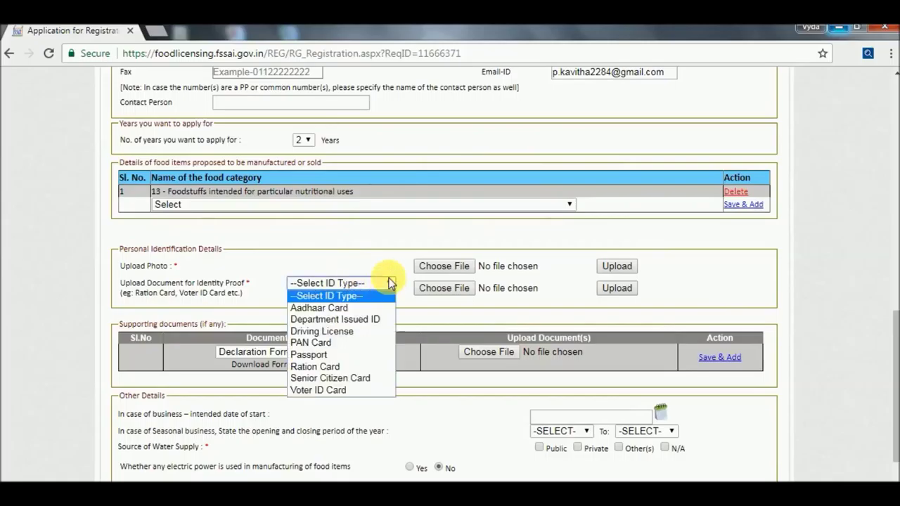
{"action": "left_click", "coordinate": [356, 307]}
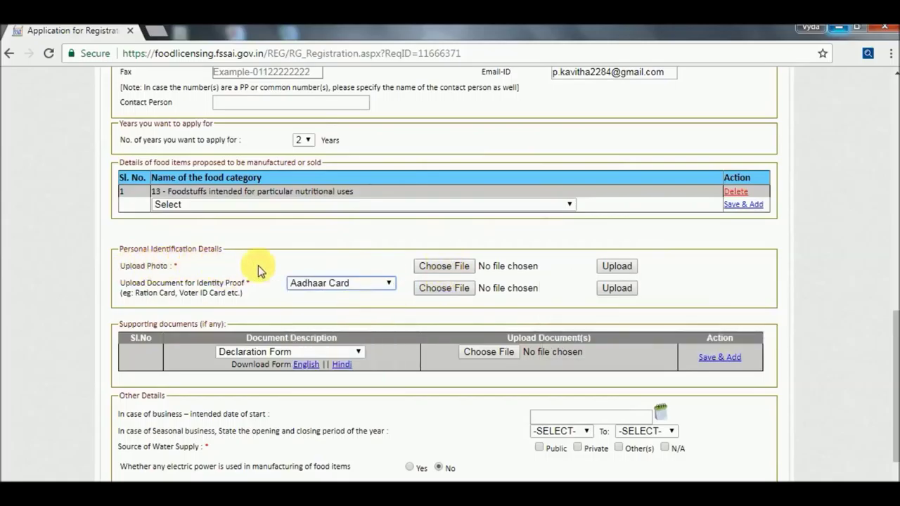
{"action": "left_click", "coordinate": [463, 269]}
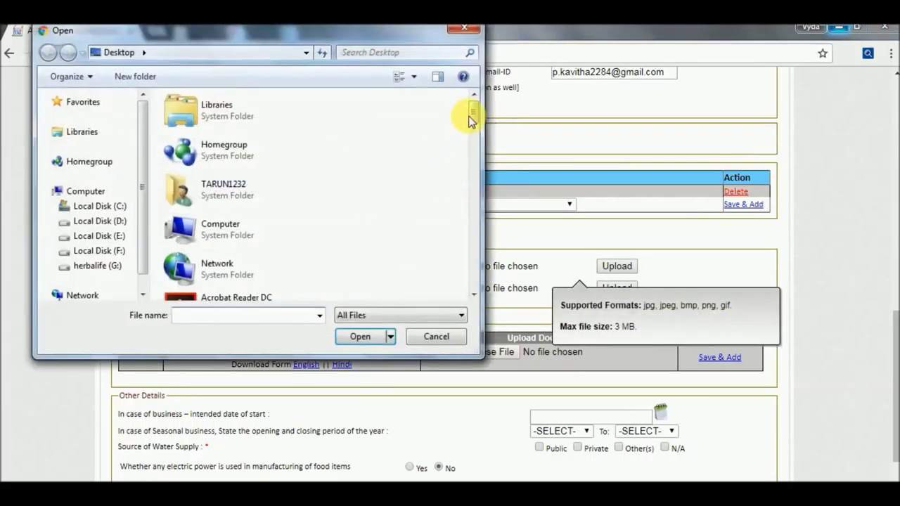
{"action": "left_click_drag", "start_coordinate": [473, 112], "coordinate": [476, 201]}
{"action": "double_click", "coordinate": [212, 204]}
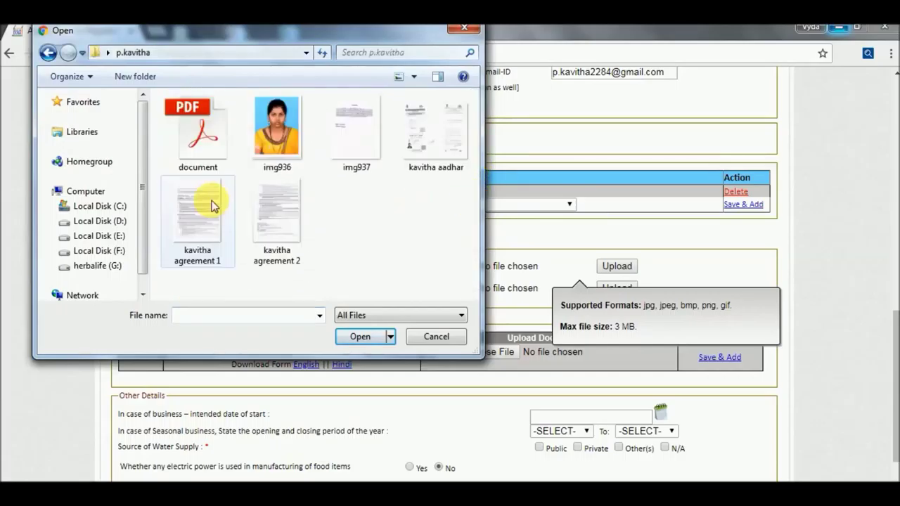
{"action": "left_click", "coordinate": [276, 128]}
{"action": "left_click", "coordinate": [364, 337]}
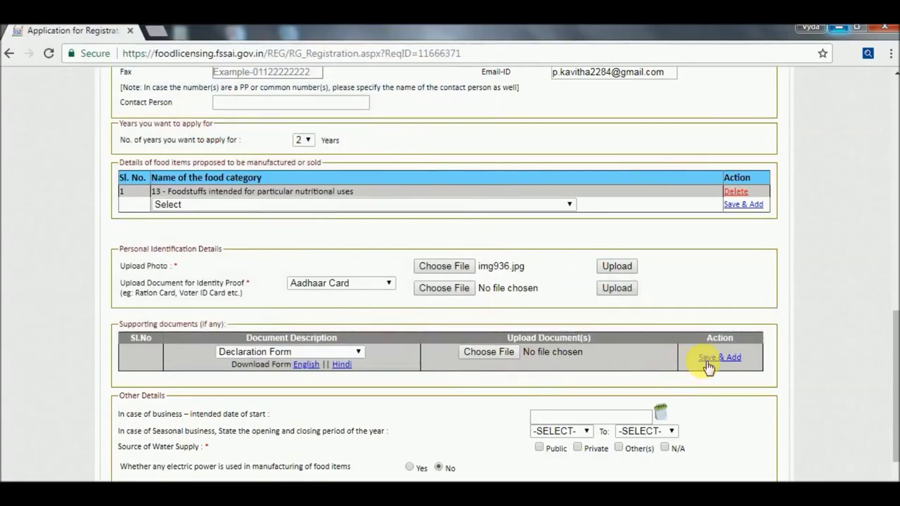
{"action": "left_click", "coordinate": [615, 265]}
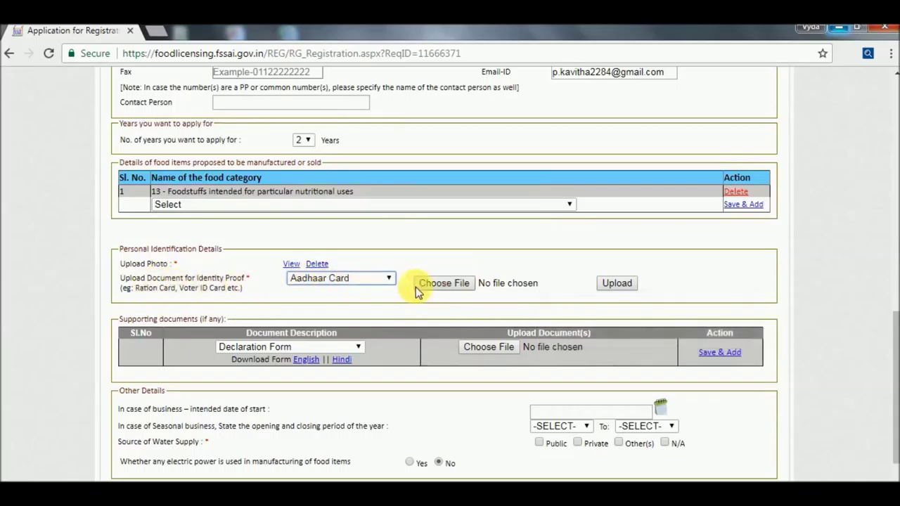
Attach the Aadhaar card image under Identity Proof and upload it.
{"action": "left_click", "coordinate": [446, 284]}
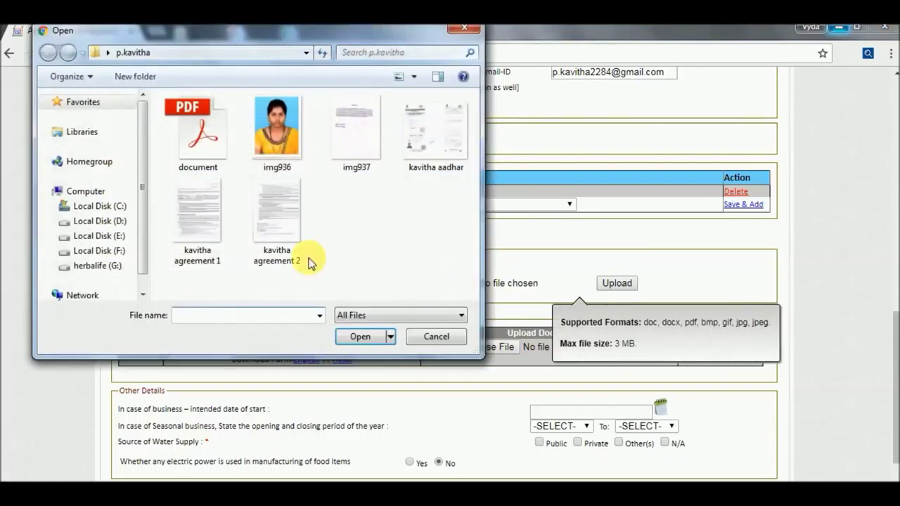
{"action": "left_click", "coordinate": [424, 131]}
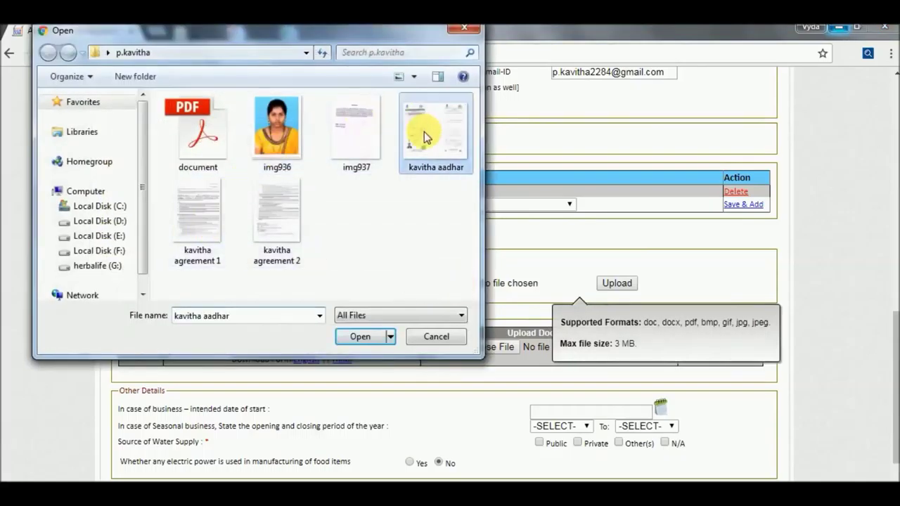
{"action": "left_click", "coordinate": [365, 337]}
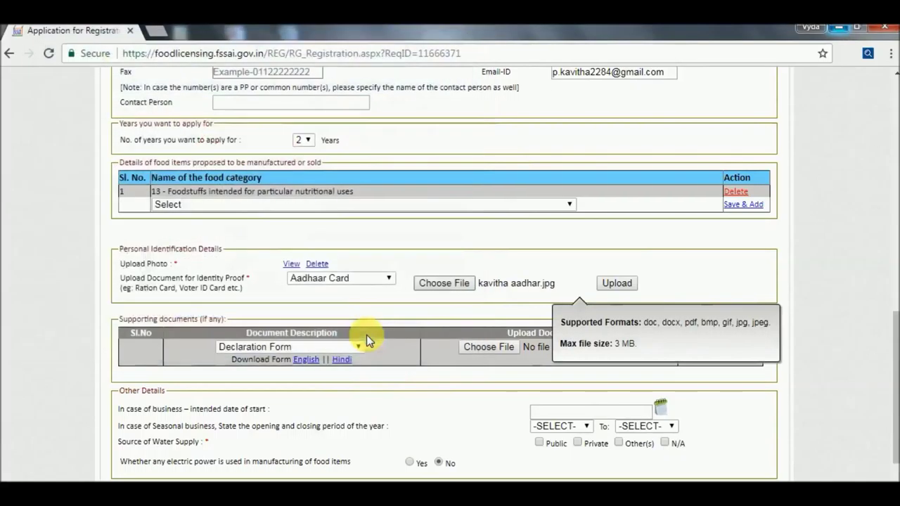
{"action": "left_click", "coordinate": [609, 285]}
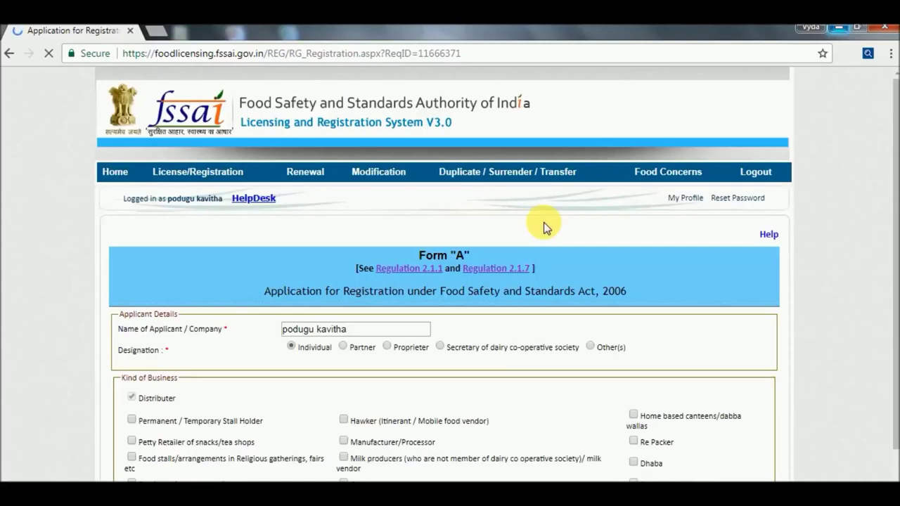
{"action": "scroll", "coordinate": [543, 223], "scroll_direction": "down", "scroll_amount": 5}
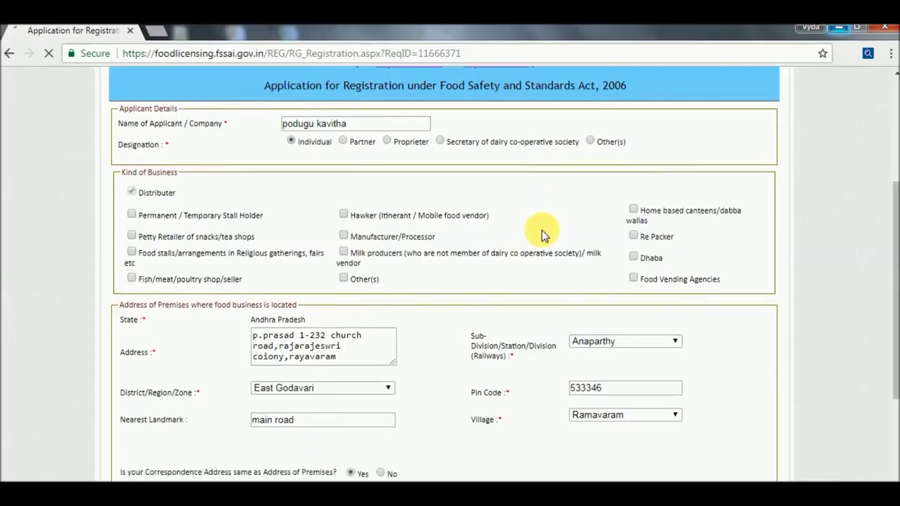
{"action": "scroll", "coordinate": [540, 234], "scroll_direction": "down", "scroll_amount": 5}
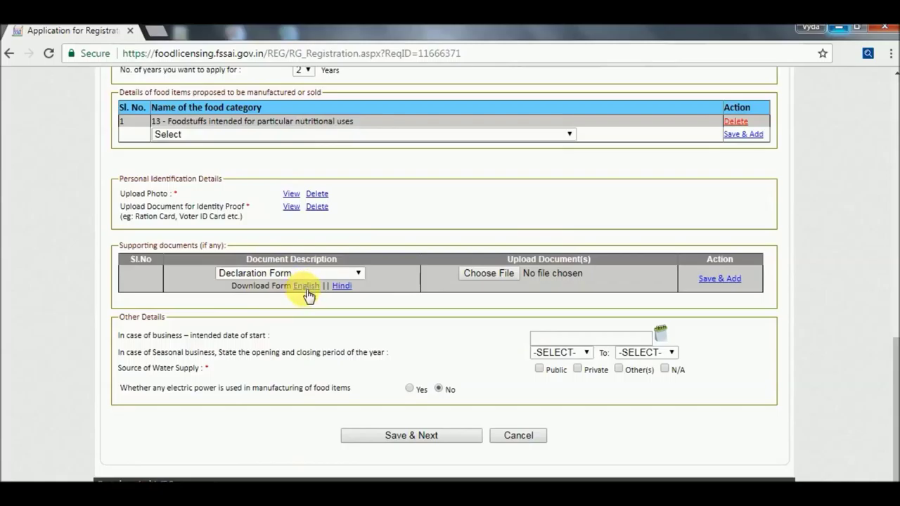
Attach img937.jpg as the Declaration Form and save it with Save & Add.
{"action": "mouse_move", "coordinate": [487, 279]}
{"action": "left_click", "coordinate": [487, 277]}
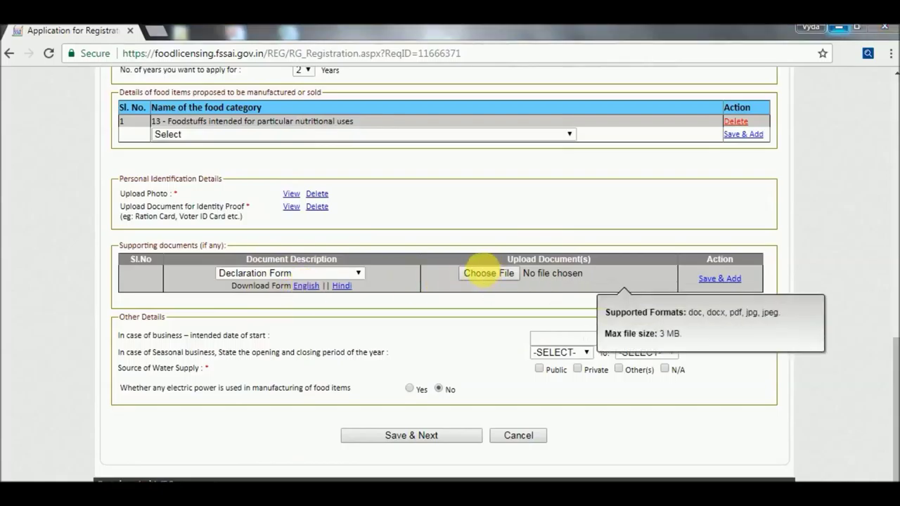
{"action": "left_click", "coordinate": [357, 126]}
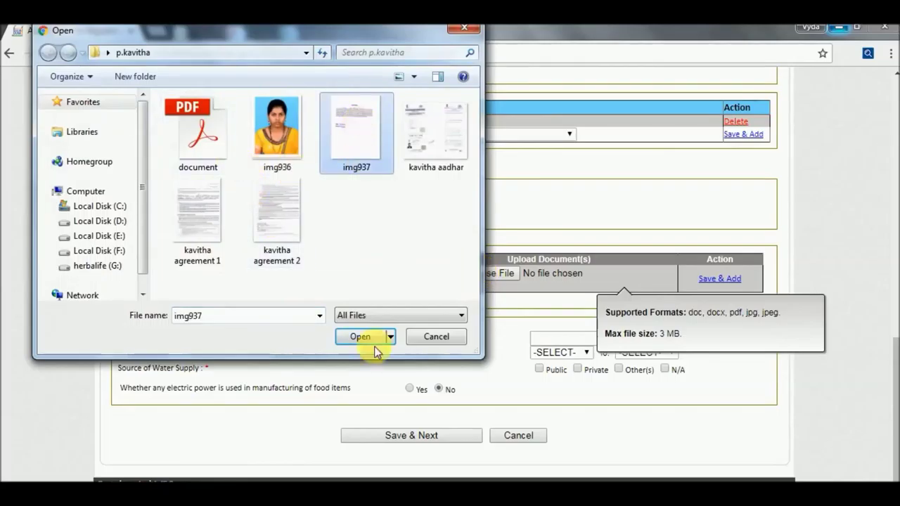
{"action": "left_click", "coordinate": [360, 336]}
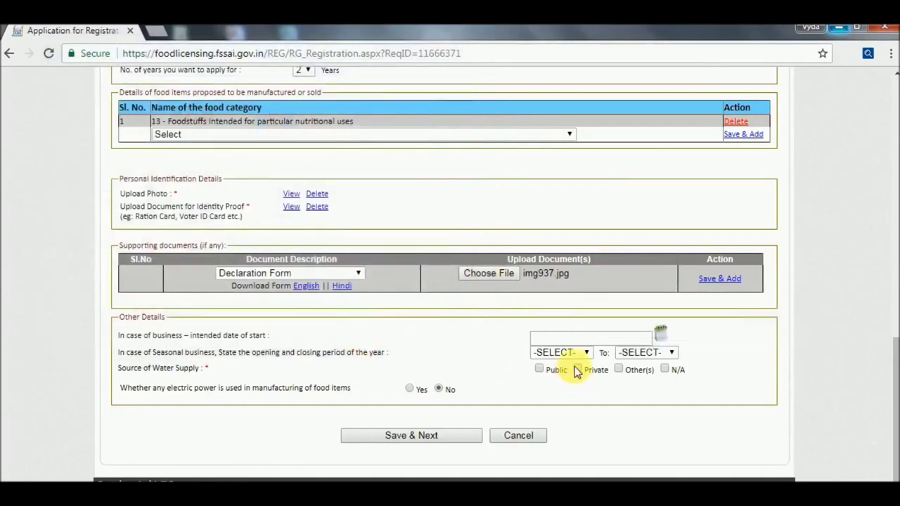
{"action": "left_click", "coordinate": [719, 278]}
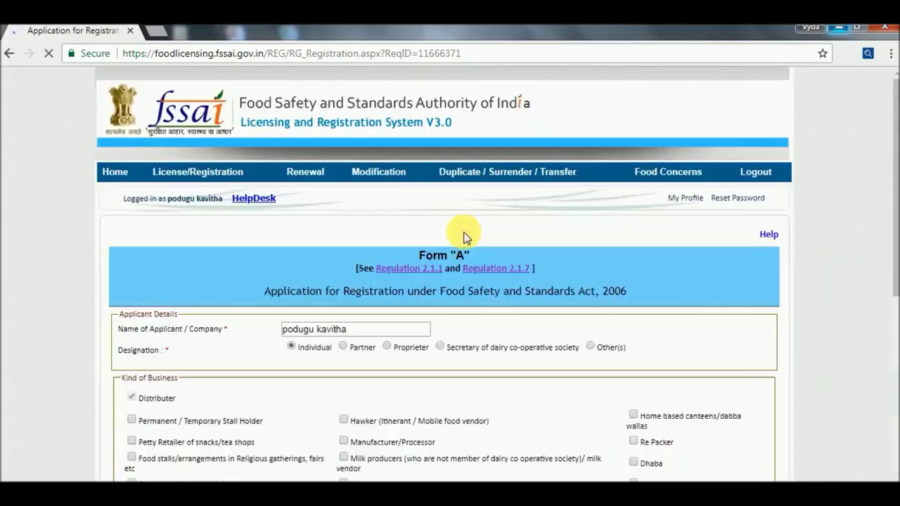
Tick N/A for Source of Water Supply and save Form A with Save & Next.
{"action": "scroll", "coordinate": [464, 239], "scroll_direction": "down", "scroll_amount": 11}
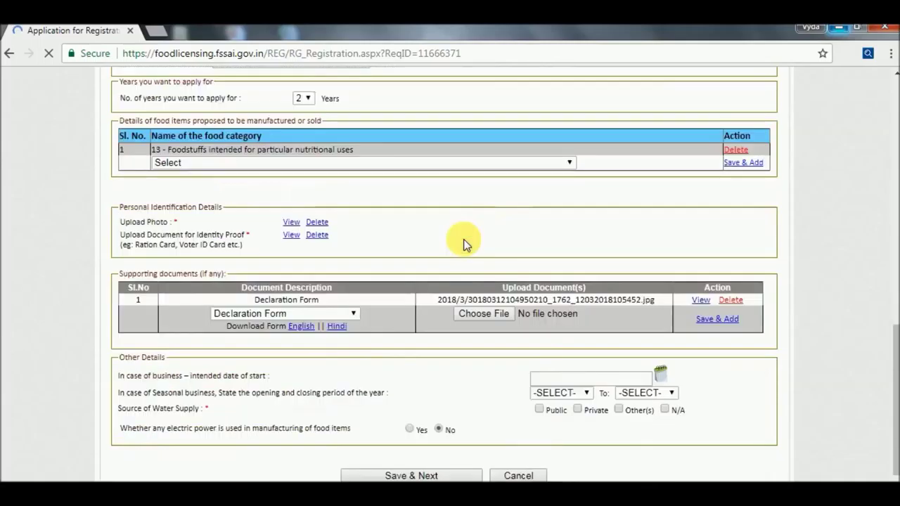
{"action": "scroll", "coordinate": [464, 242], "scroll_direction": "down", "scroll_amount": 1}
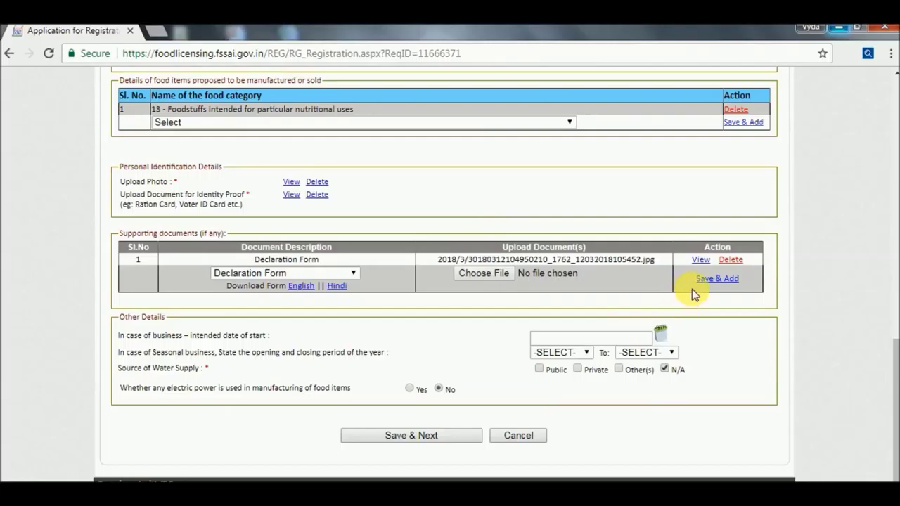
{"action": "left_click", "coordinate": [664, 368]}
{"action": "left_click", "coordinate": [714, 280]}
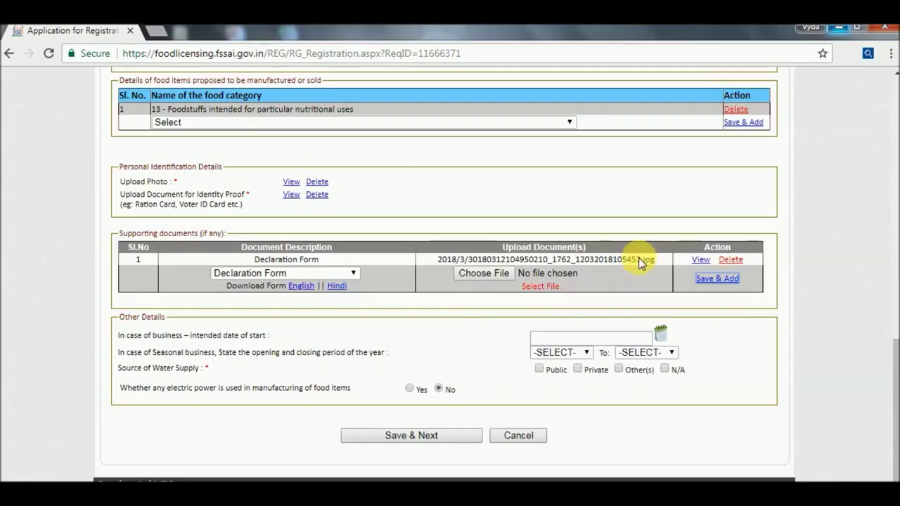
{"action": "left_click", "coordinate": [664, 369]}
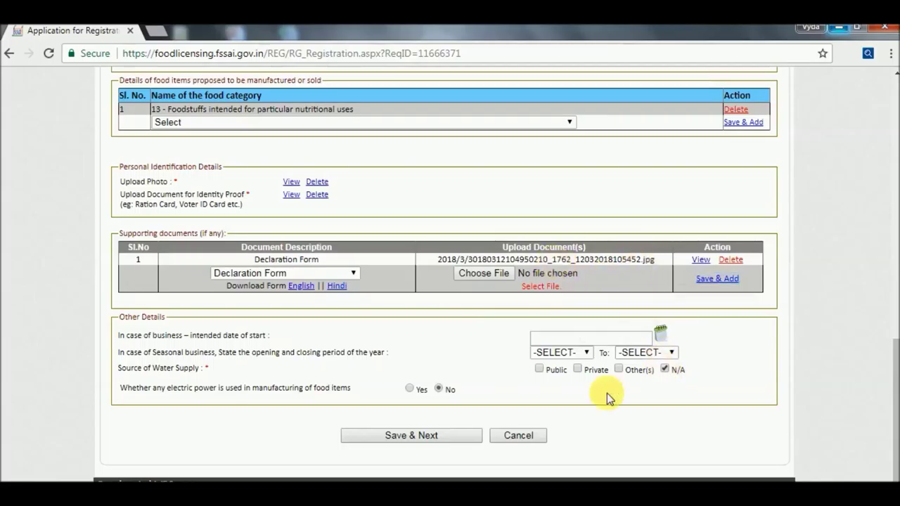
{"action": "left_click", "coordinate": [425, 436]}
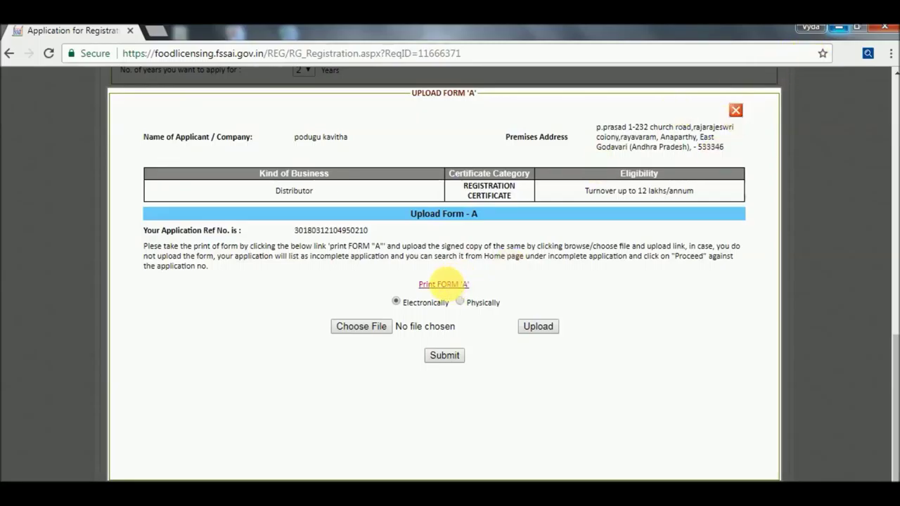
Print Form A on the Canon LBP2900, then close the printer status and Form A windows.
{"action": "left_click", "coordinate": [446, 286]}
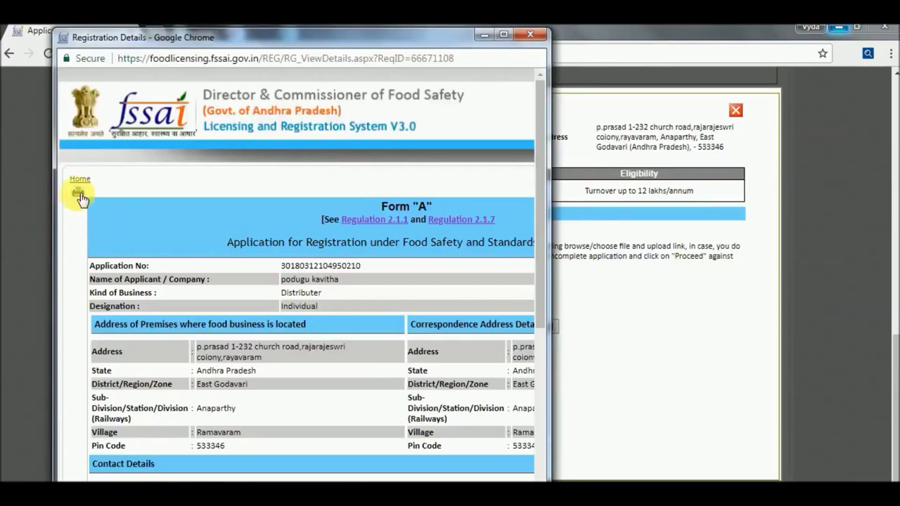
{"action": "left_click", "coordinate": [78, 191]}
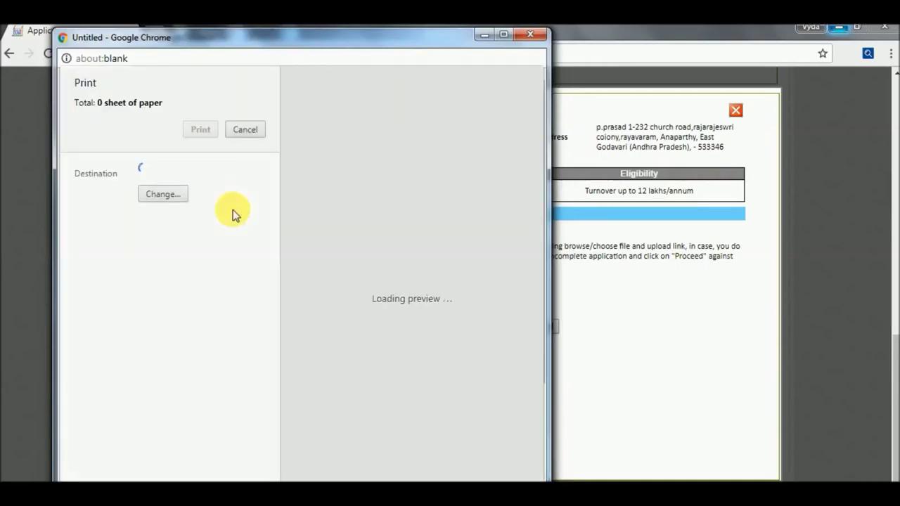
{"action": "left_click", "coordinate": [209, 132]}
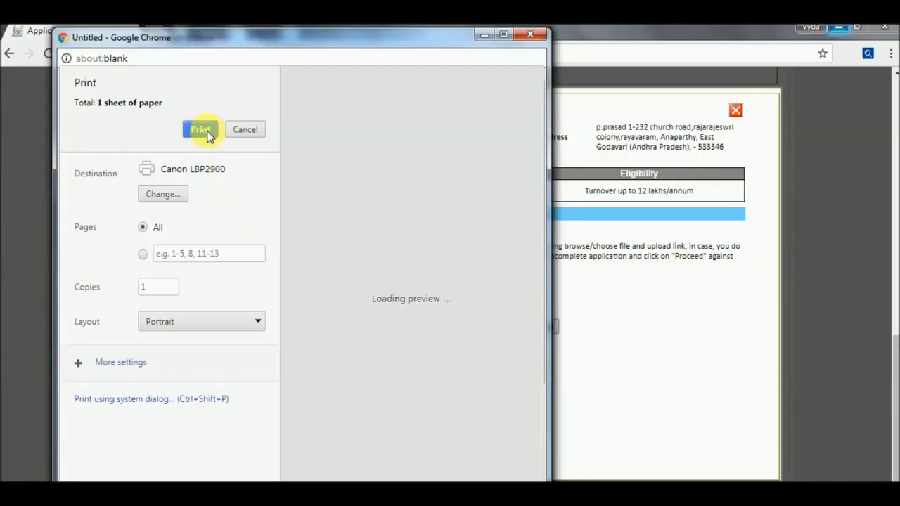
{"action": "left_click", "coordinate": [203, 130]}
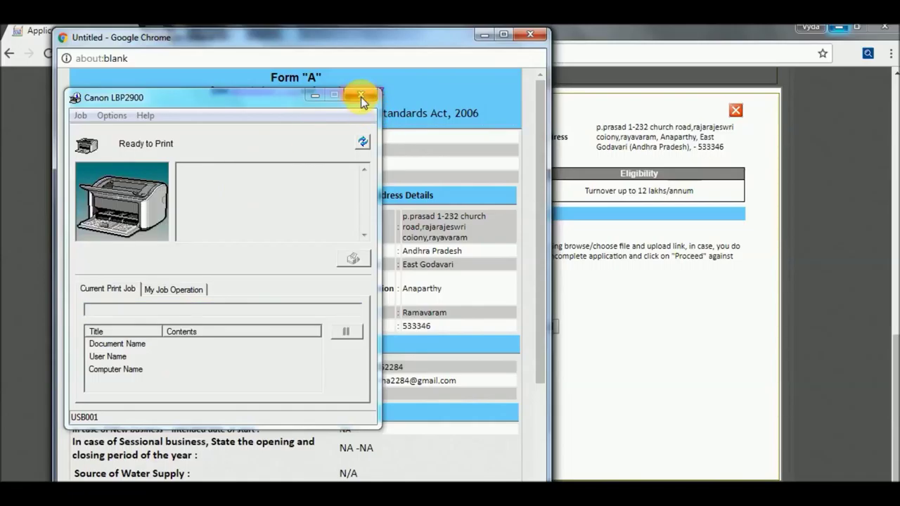
{"action": "left_click", "coordinate": [361, 97]}
{"action": "left_click", "coordinate": [528, 37]}
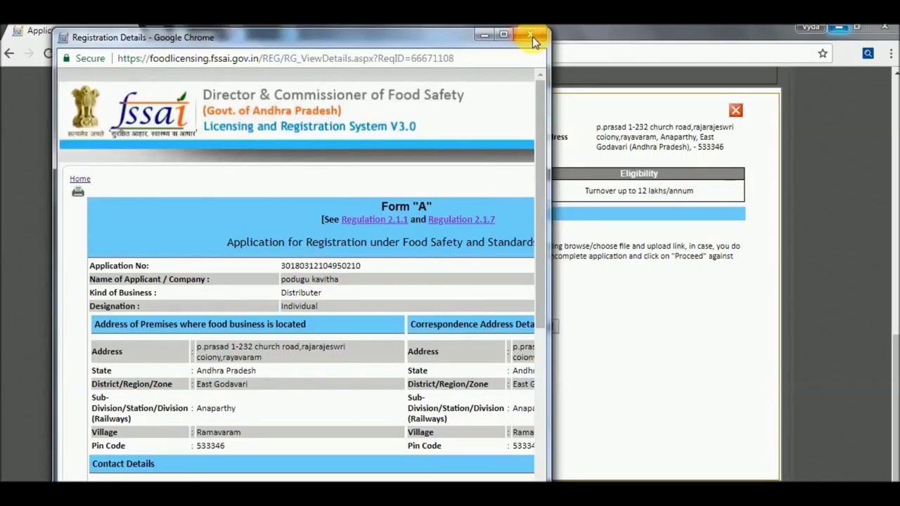
{"action": "left_click", "coordinate": [533, 35]}
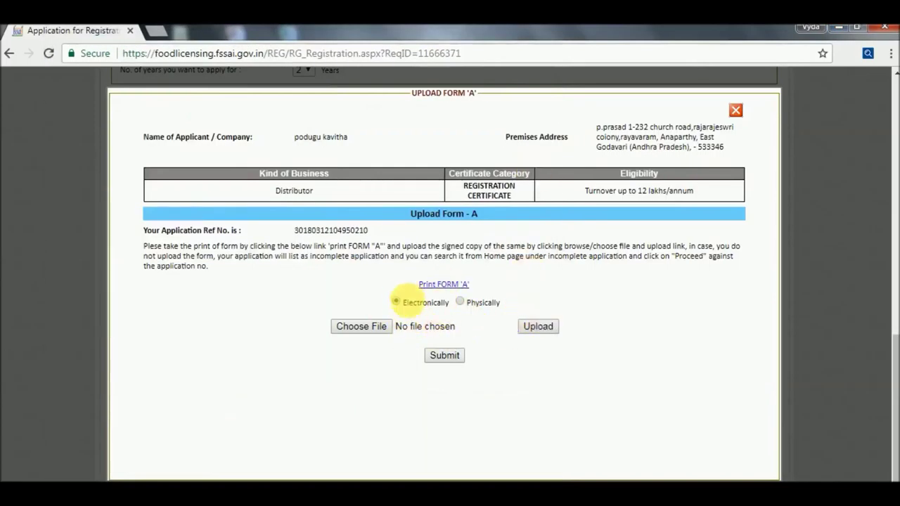
Choose physical submission, submit the application, then log out from the top menu.
{"action": "left_click", "coordinate": [460, 302]}
{"action": "left_click", "coordinate": [446, 336]}
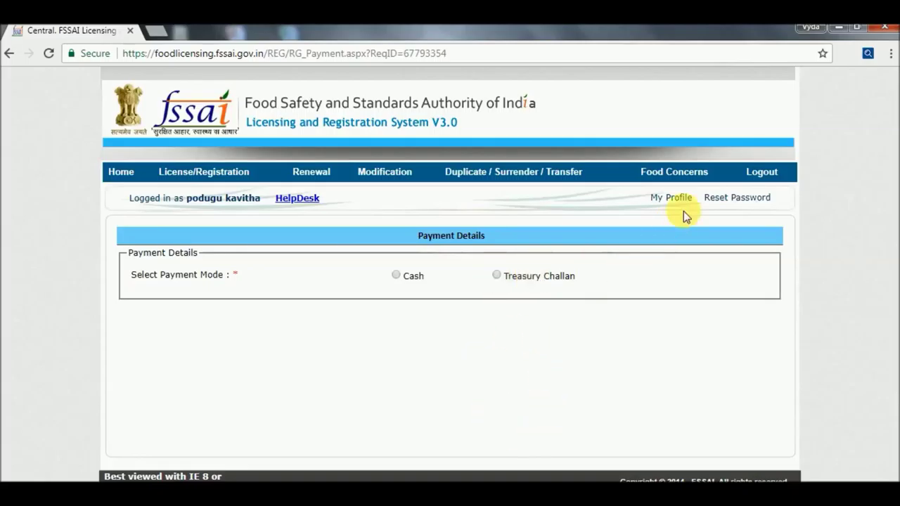
{"action": "left_click", "coordinate": [769, 173]}
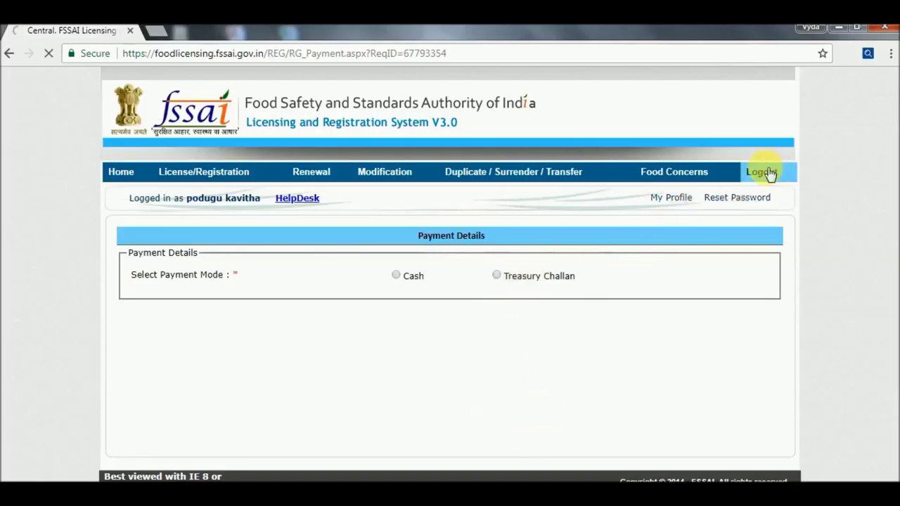